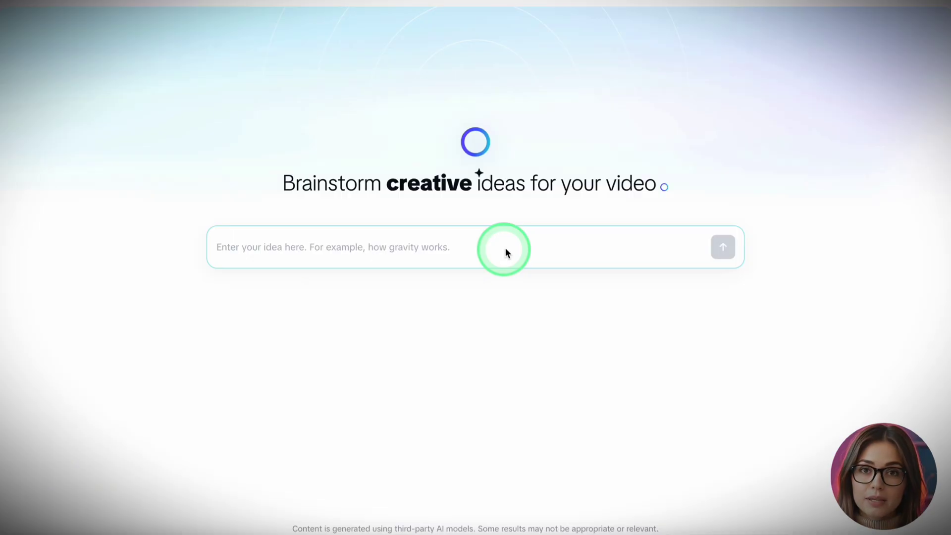
# Brainstorm topics for an explorer finding gold in forgotten ruins and pin "The Golden Secrets of Forgotten Woods: An Explorer's Tale"
pyautogui.hotkey('ctrl', 'v')
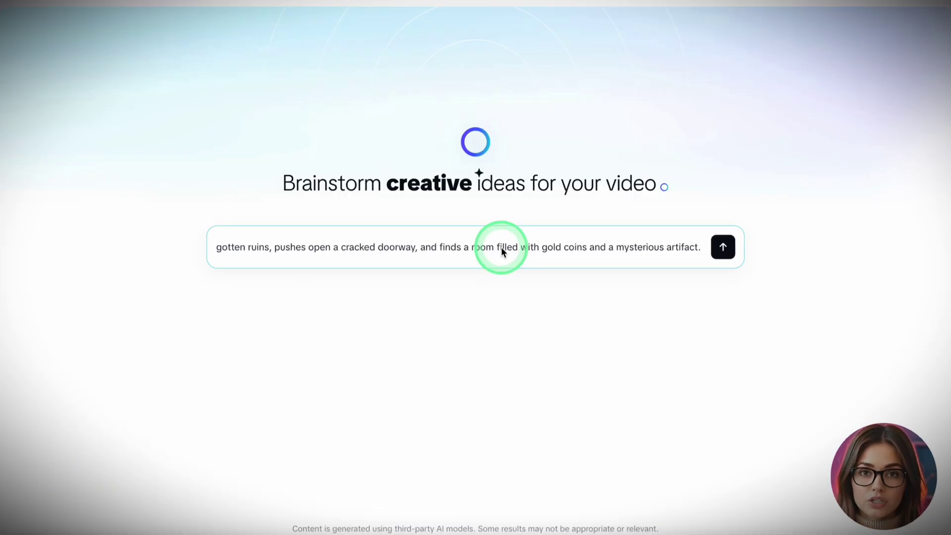
pyautogui.click(722, 247)
pyautogui.click(458, 241)
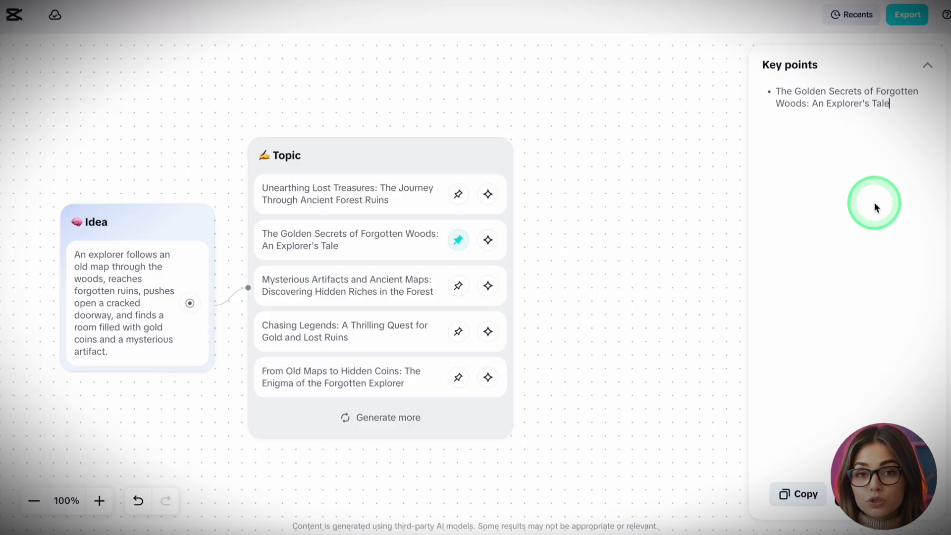
# Add the full explorer idea text as a second key point and generate a 3 min script from the key points
pyautogui.write('An explorer follows an old map through the woods, reaches forgotten ruins, pushes open a cracked doorway, and finds a room filled with gold coins and a mysterious artifact.')
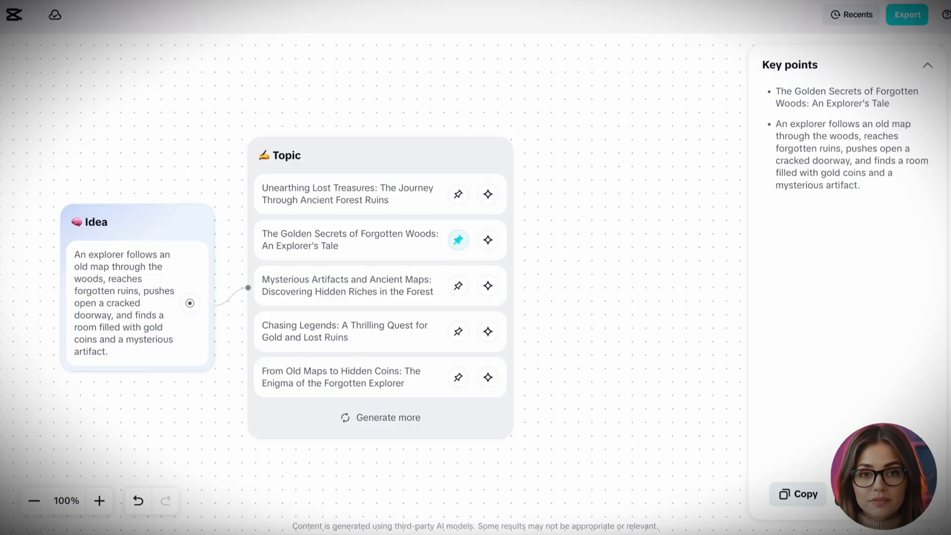
pyautogui.click(870, 496)
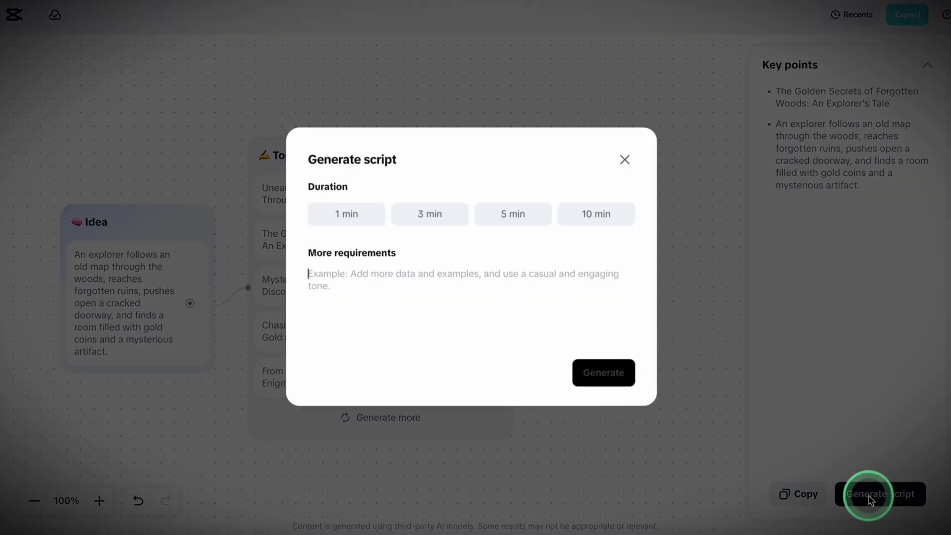
pyautogui.click(446, 228)
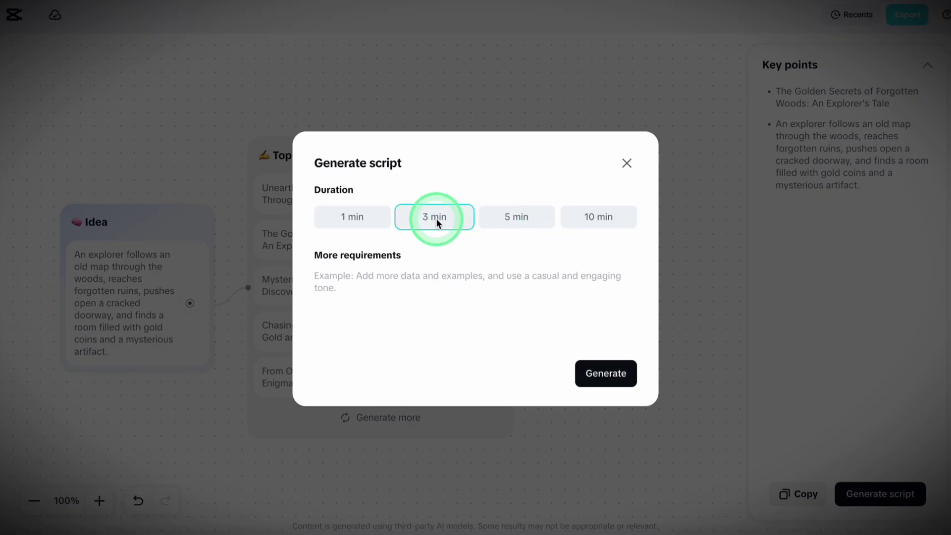
pyautogui.click(608, 374)
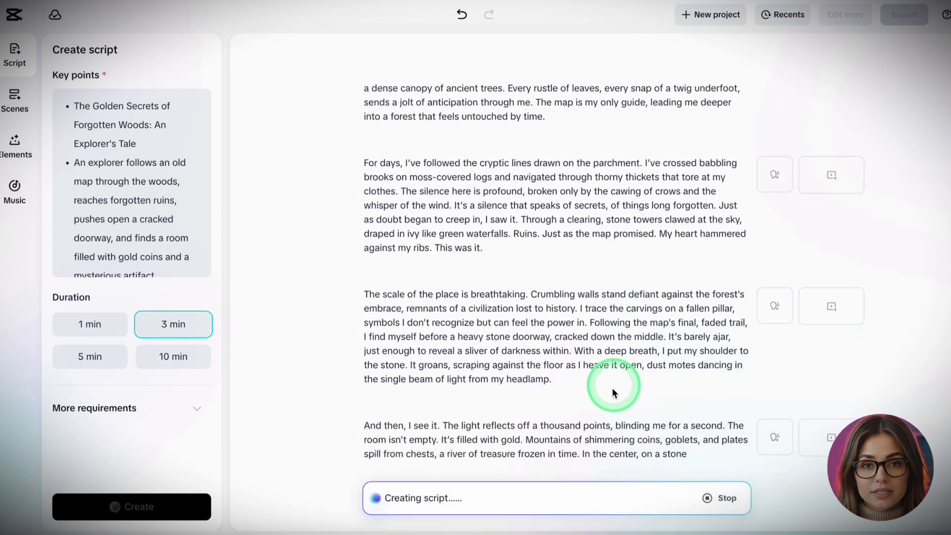
# Read through the generated script and accept it for use in the project
pyautogui.scroll(3, 424, 265)
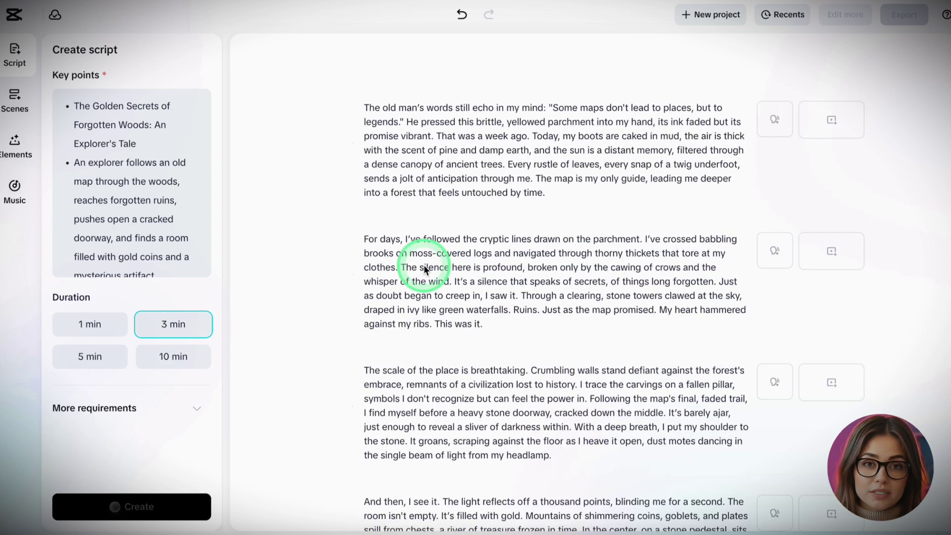
pyautogui.scroll(-3, 424, 265)
pyautogui.scroll(-1, 423, 265)
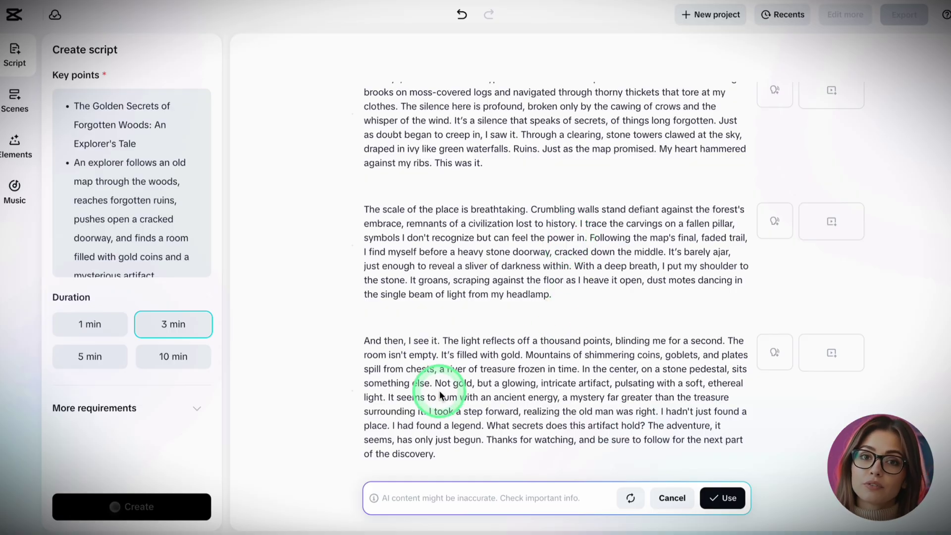
pyautogui.click(722, 497)
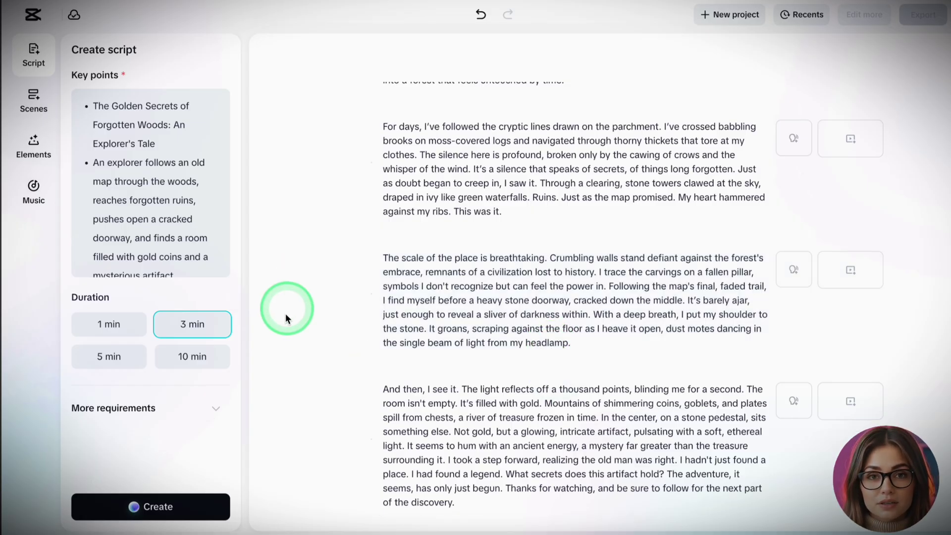
# Choose the Lucas voice for the voiceover and apply it to all scenes with Auto split script enabled
pyautogui.click(34, 107)
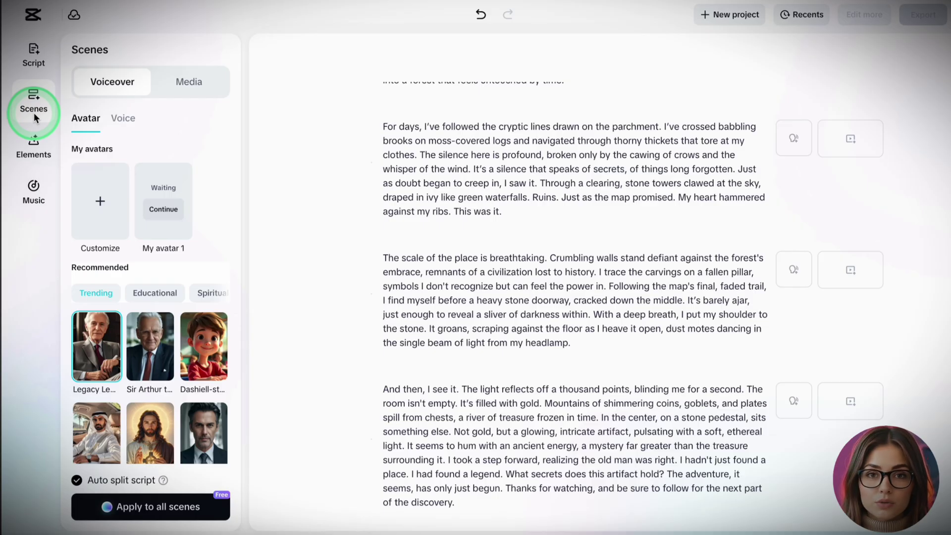
pyautogui.click(129, 117)
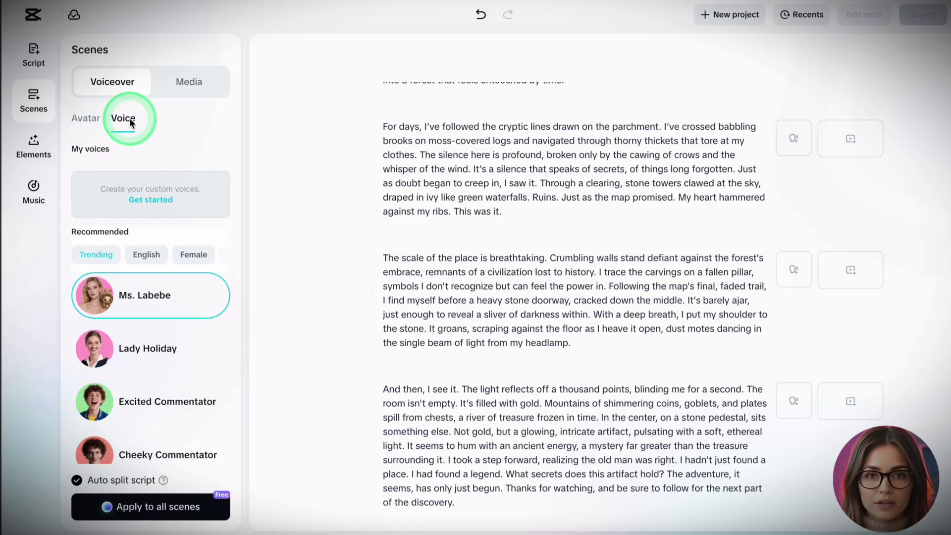
pyautogui.scroll(-3, 123, 396)
pyautogui.scroll(-12, 152, 404)
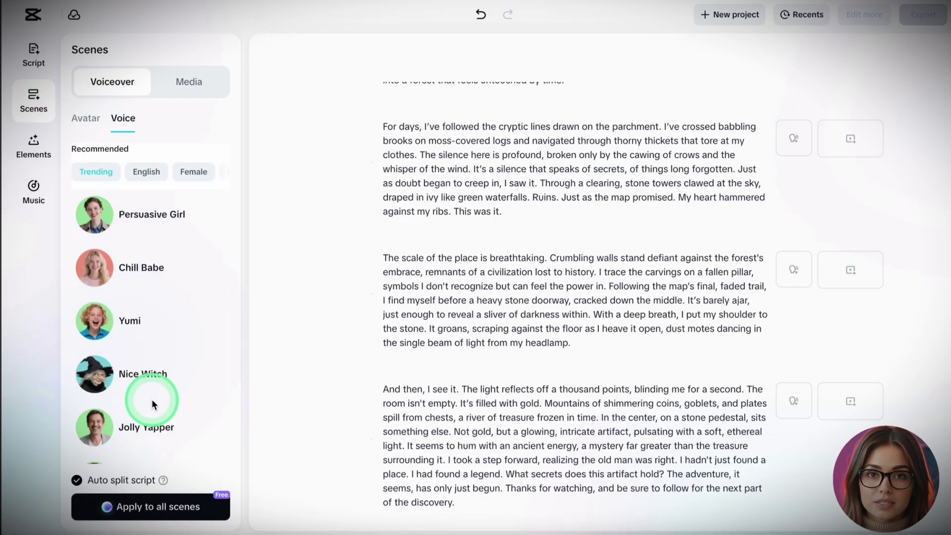
pyautogui.scroll(-15, 152, 399)
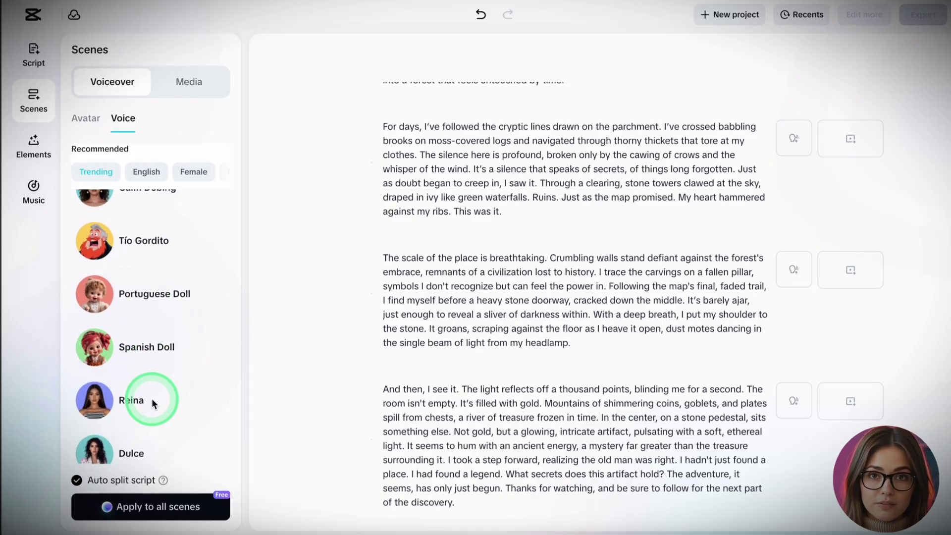
pyautogui.scroll(-1, 151, 398)
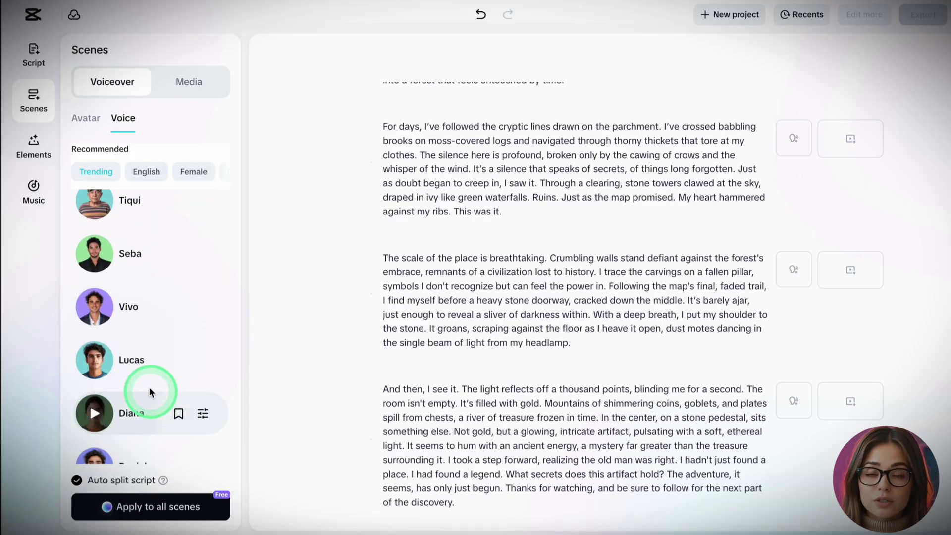
pyautogui.moveTo(129, 359)
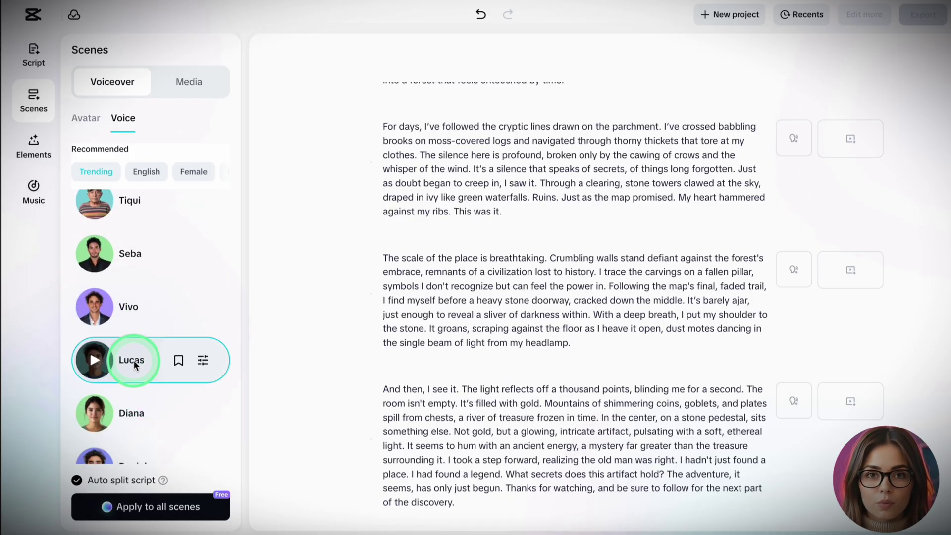
pyautogui.click(154, 511)
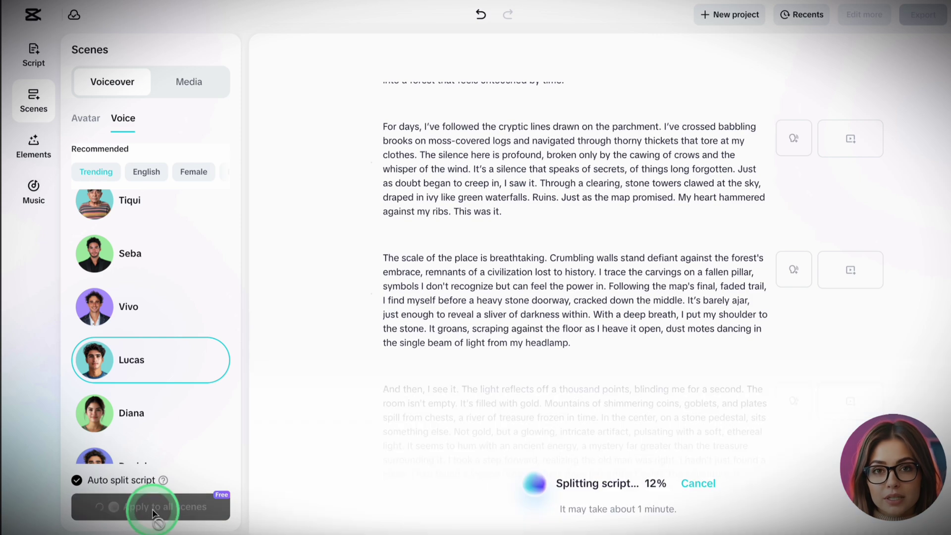
# Generate AI media for all scenes in the Cartoon 3D style with a 16:9 aspect ratio
pyautogui.scroll(5, 421, 357)
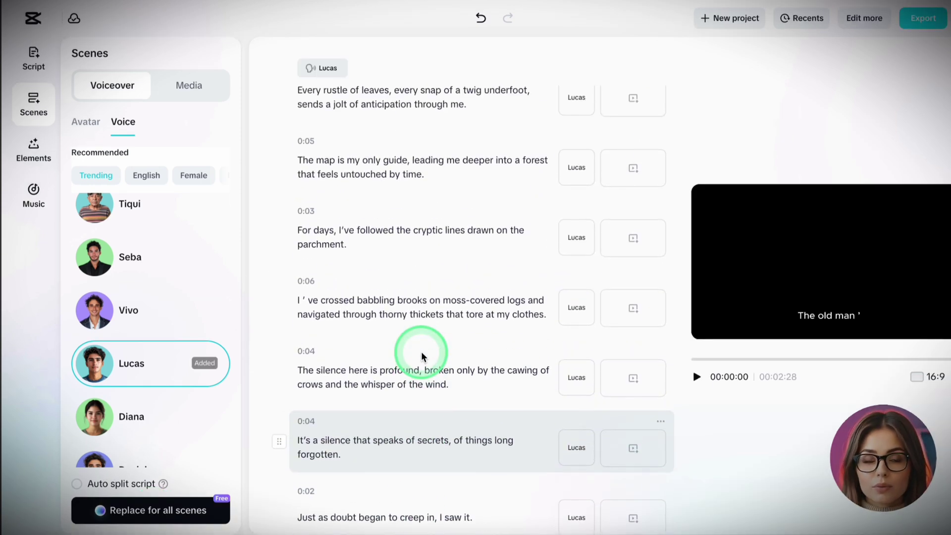
pyautogui.scroll(2, 421, 352)
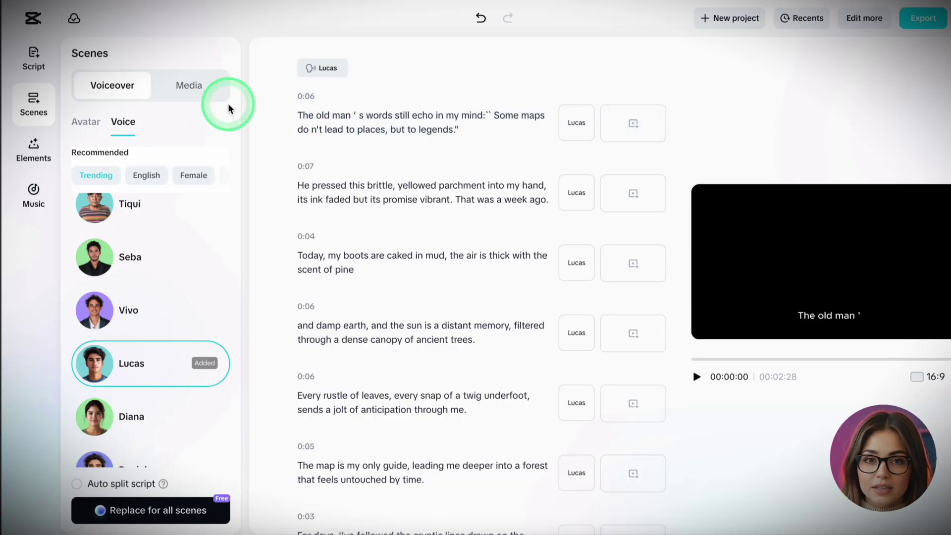
pyautogui.click(191, 86)
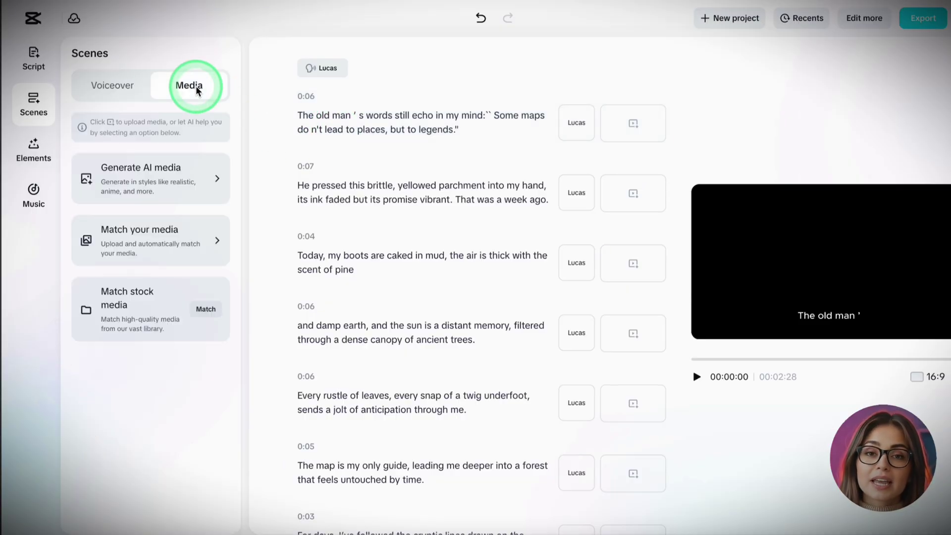
pyautogui.click(186, 182)
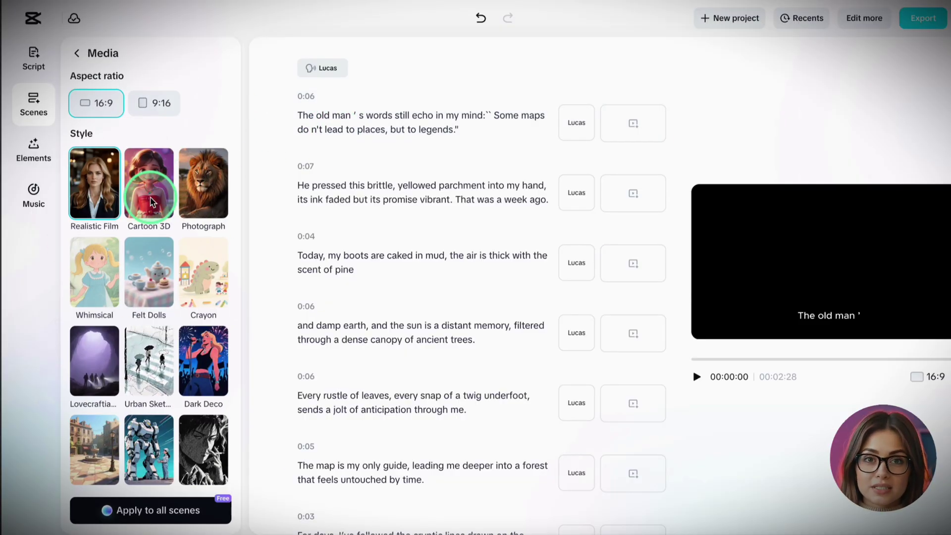
pyautogui.click(192, 511)
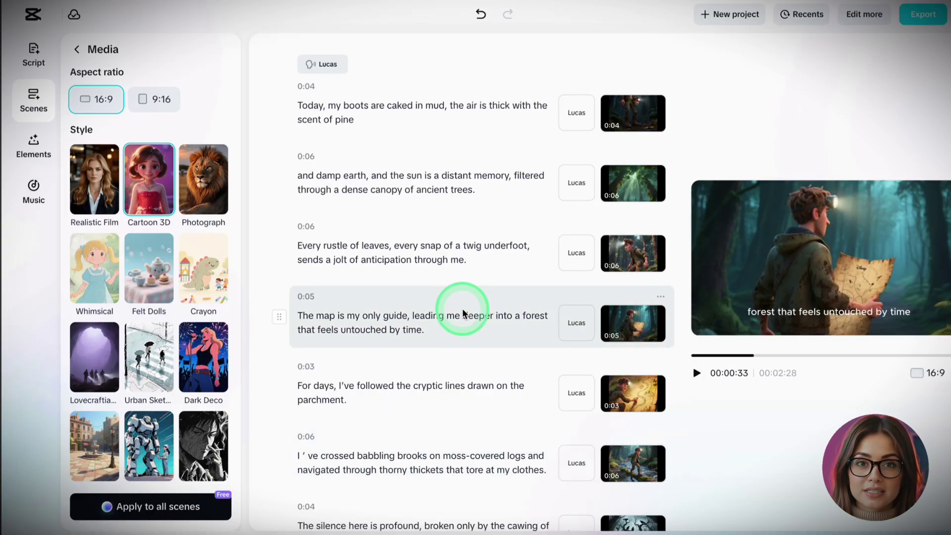
# Preview the generated media of the first two scenes to check how they match the script
pyautogui.scroll(3, 463, 314)
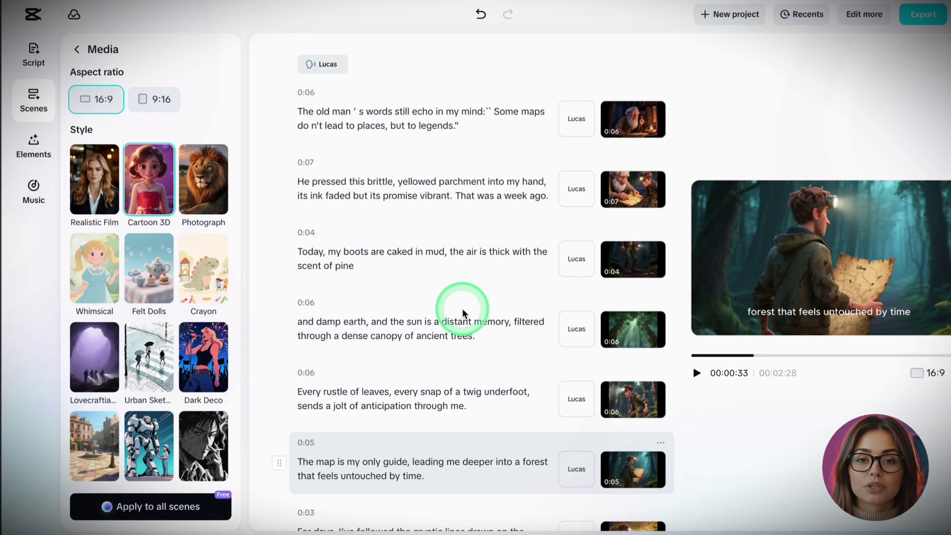
pyautogui.moveTo(628, 132)
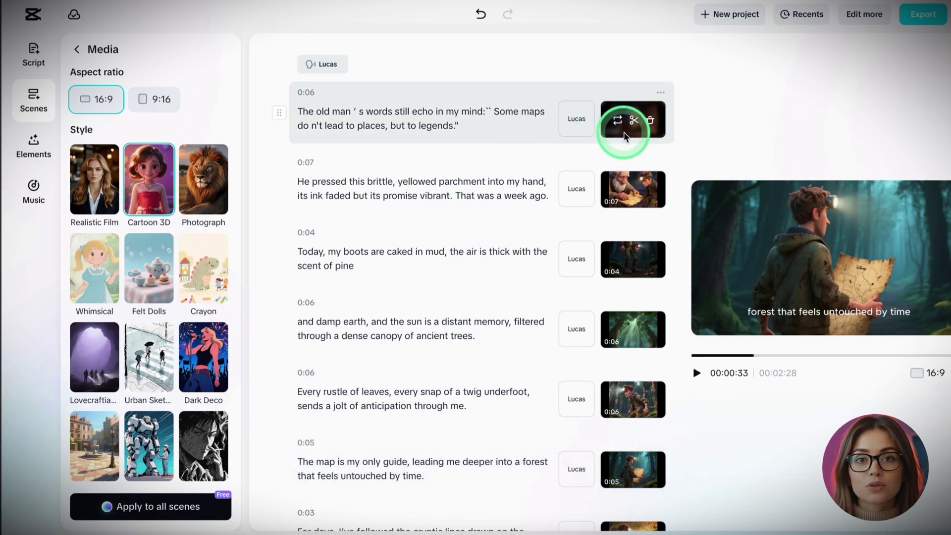
pyautogui.click(641, 137)
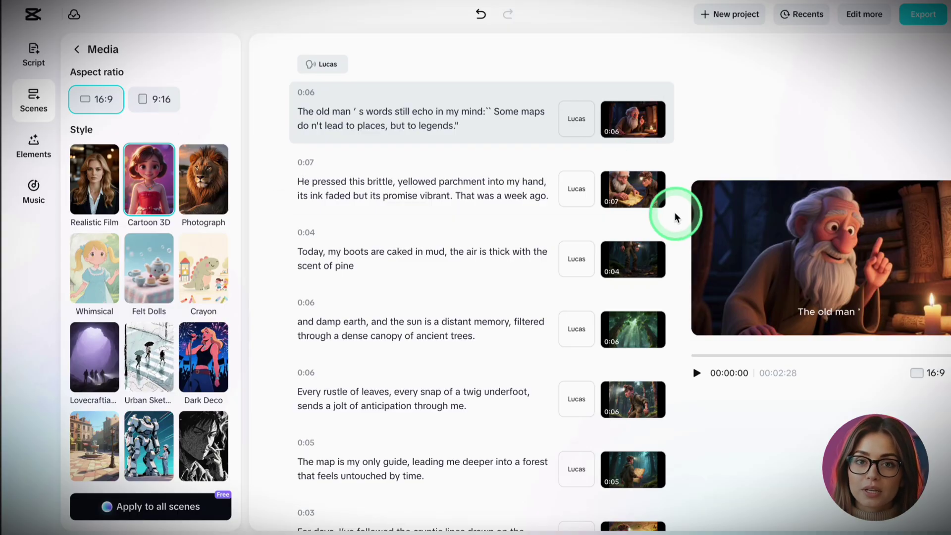
pyautogui.click(648, 201)
pyautogui.click(789, 254)
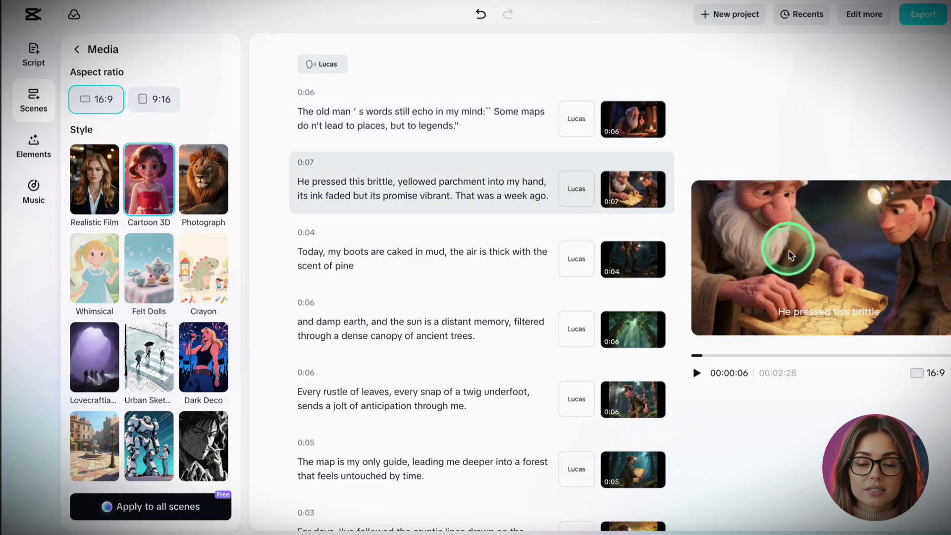
# Replace the media of the "Today, my boots are caked in mud" scene with the fourth newly generated Cartoon 3D variant
pyautogui.click(652, 262)
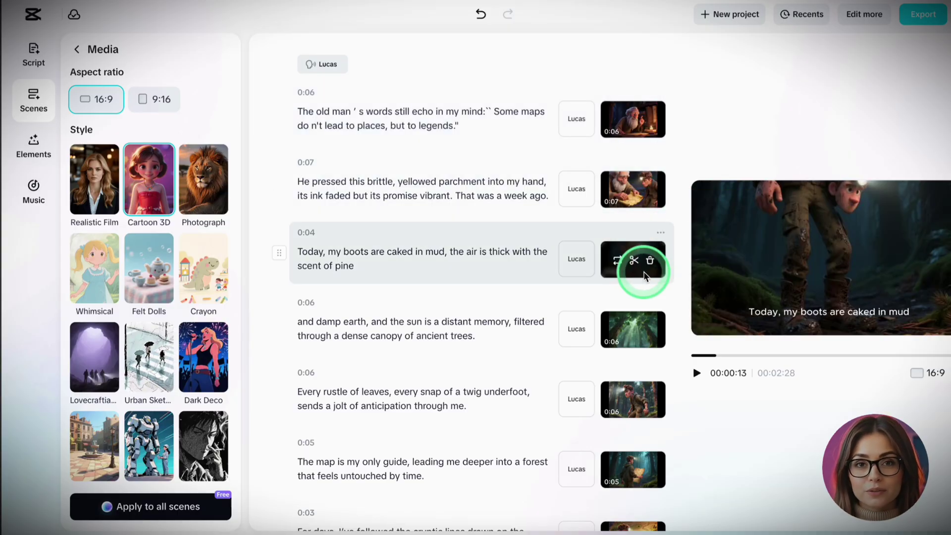
pyautogui.click(754, 270)
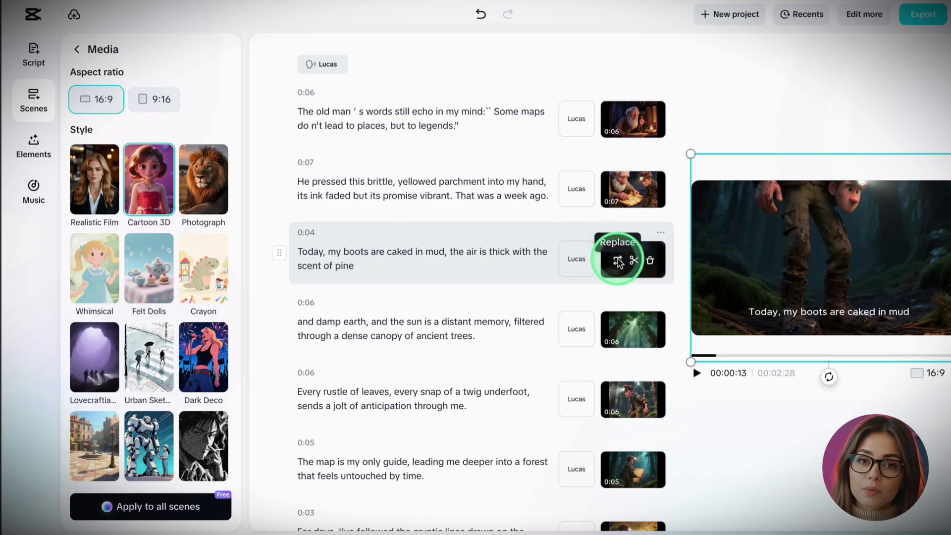
pyautogui.click(618, 261)
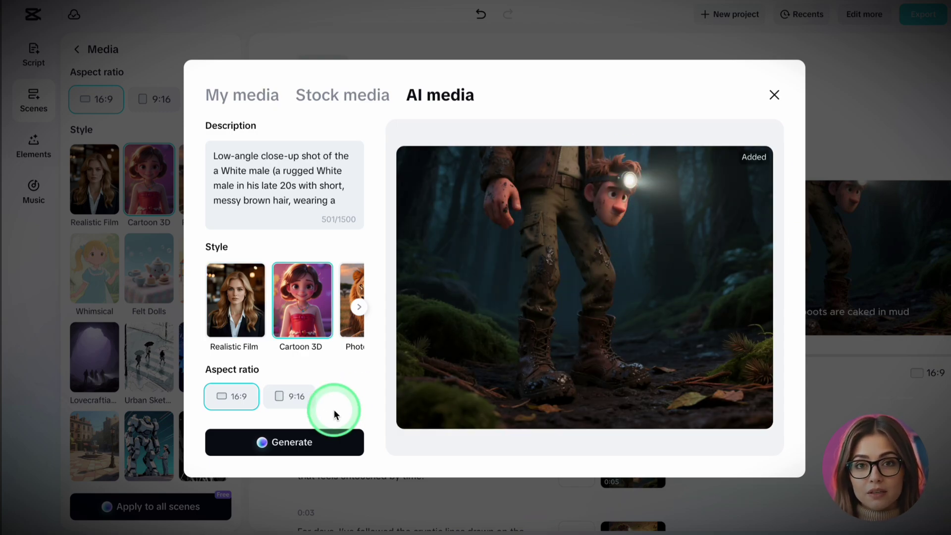
pyautogui.click(295, 441)
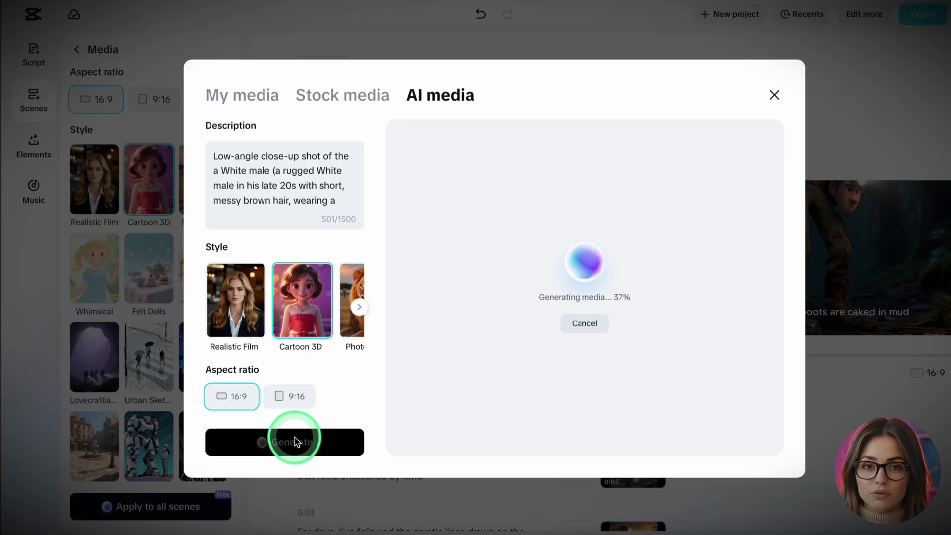
pyautogui.click(732, 332)
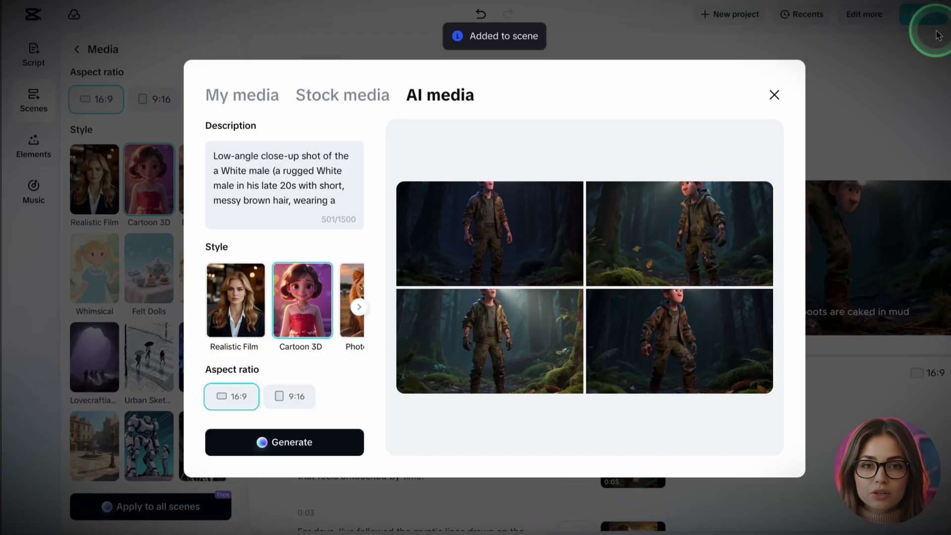
pyautogui.click(774, 95)
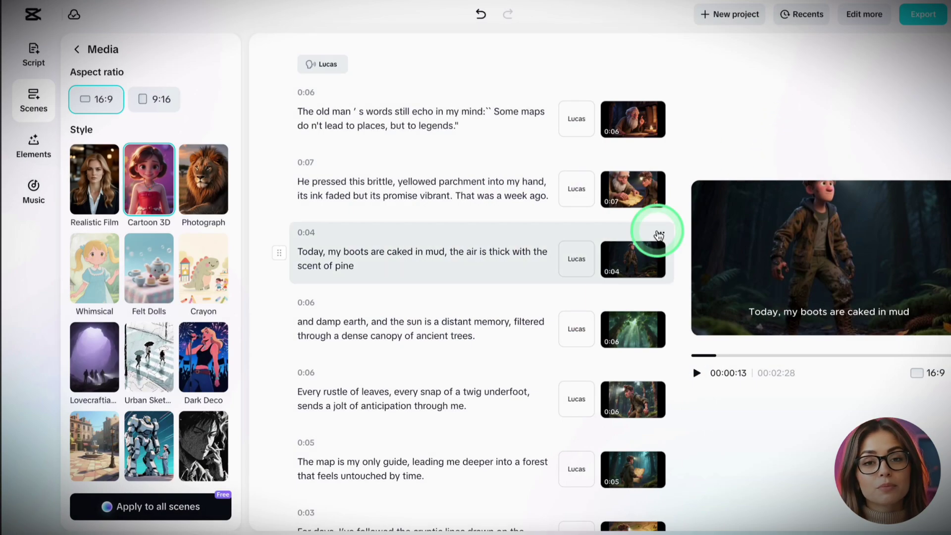
# Preview the media of the following scenes, from "The map is my only guide" to "The silence here is profound"
pyautogui.click(660, 233)
pyautogui.scroll(-5, 641, 330)
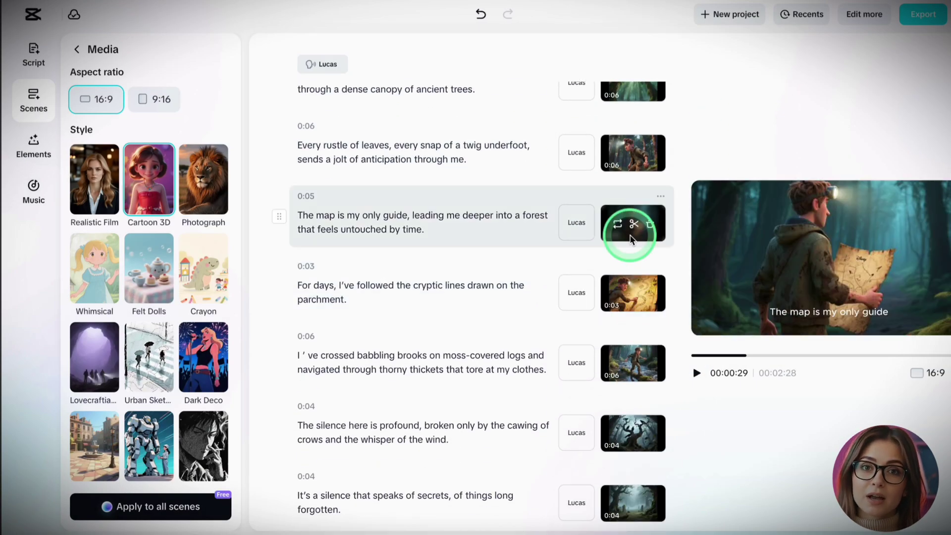
pyautogui.click(631, 298)
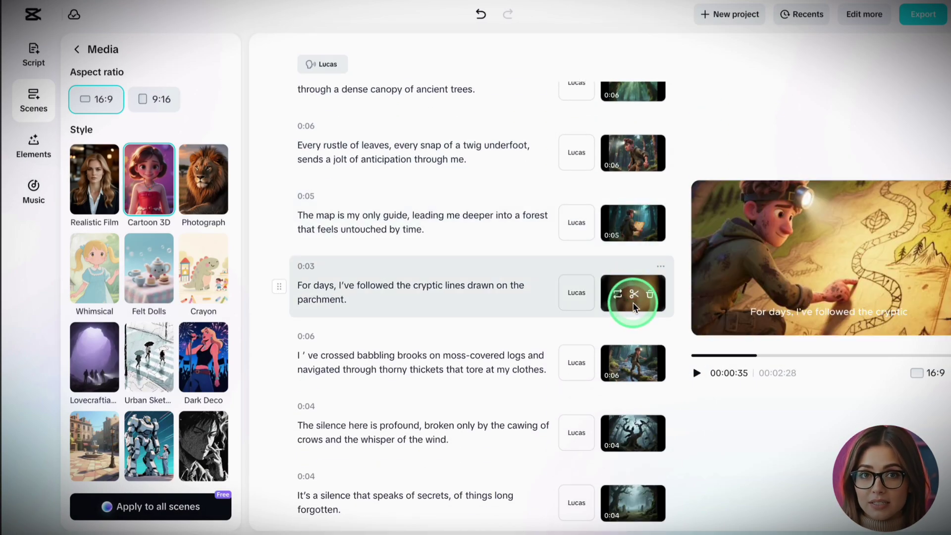
pyautogui.click(637, 380)
pyautogui.click(641, 446)
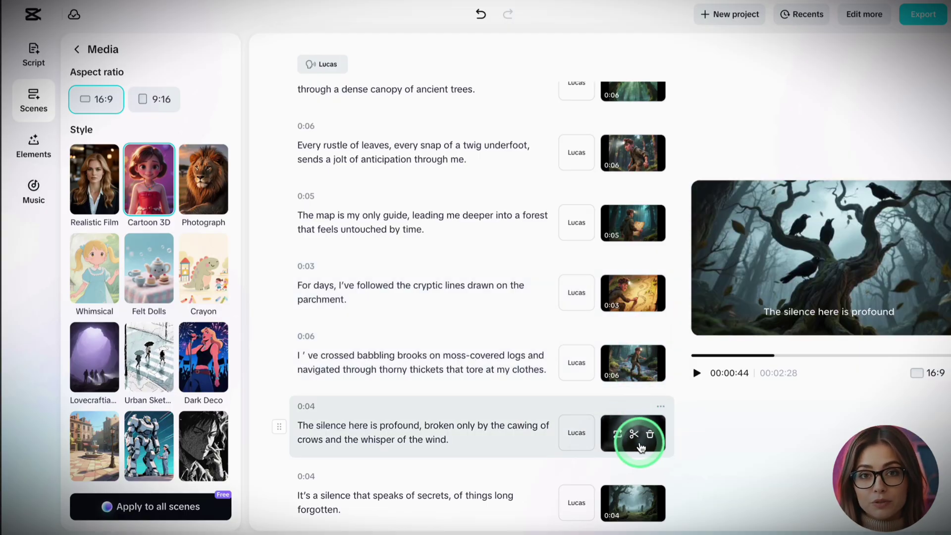
pyautogui.scroll(-3, 639, 436)
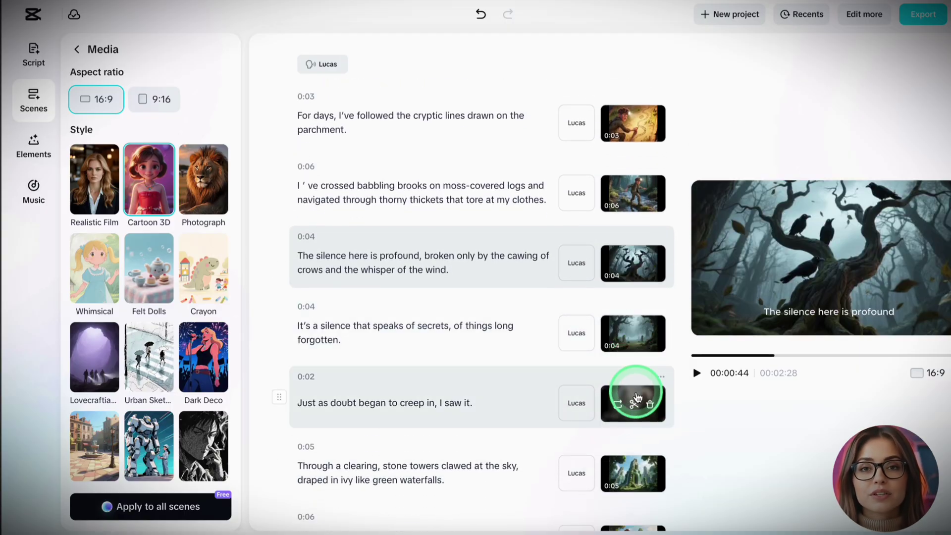
# Preview the generated media of the scenes from "Just as doubt began to creep in" to "The scale of the place is breathtaking"
pyautogui.click(637, 396)
pyautogui.scroll(-3, 638, 419)
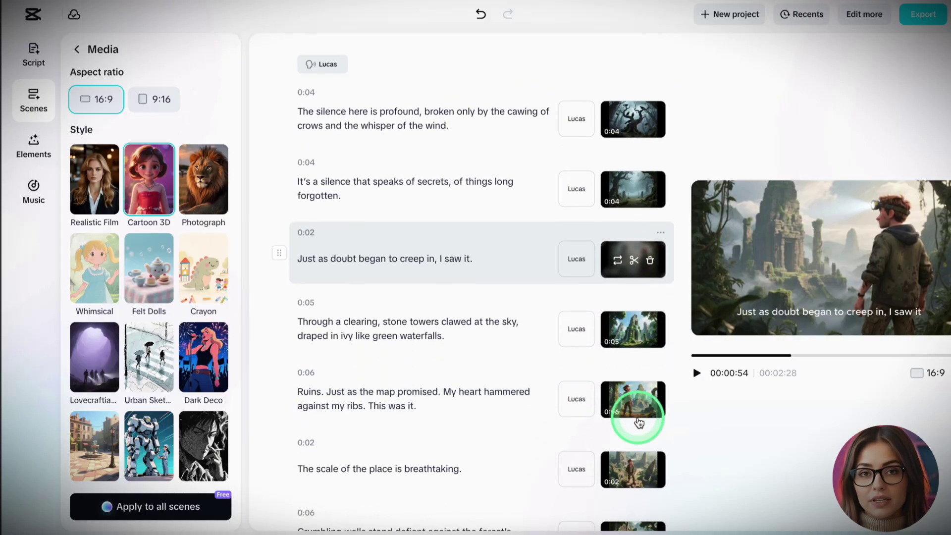
pyautogui.click(634, 345)
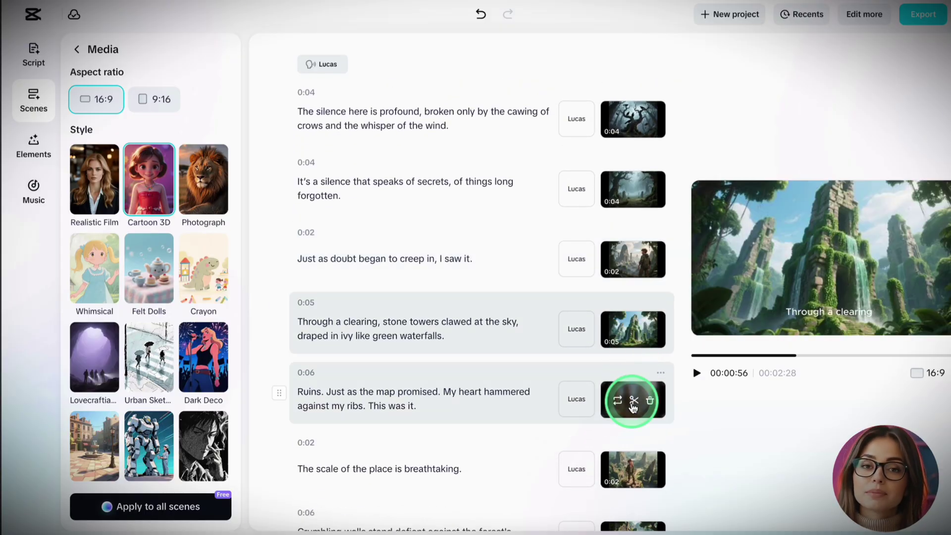
pyautogui.click(634, 411)
pyautogui.scroll(-2, 633, 413)
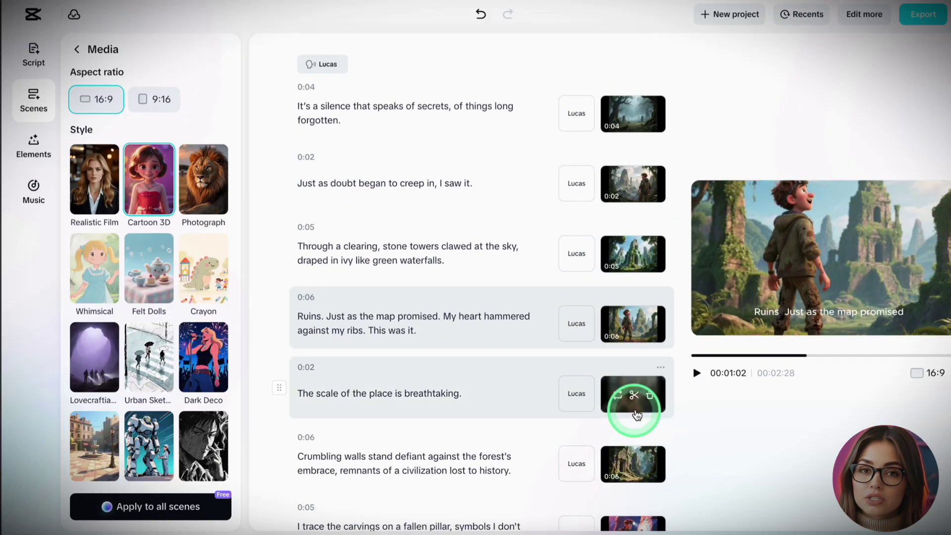
pyautogui.click(641, 412)
pyautogui.scroll(-4, 639, 411)
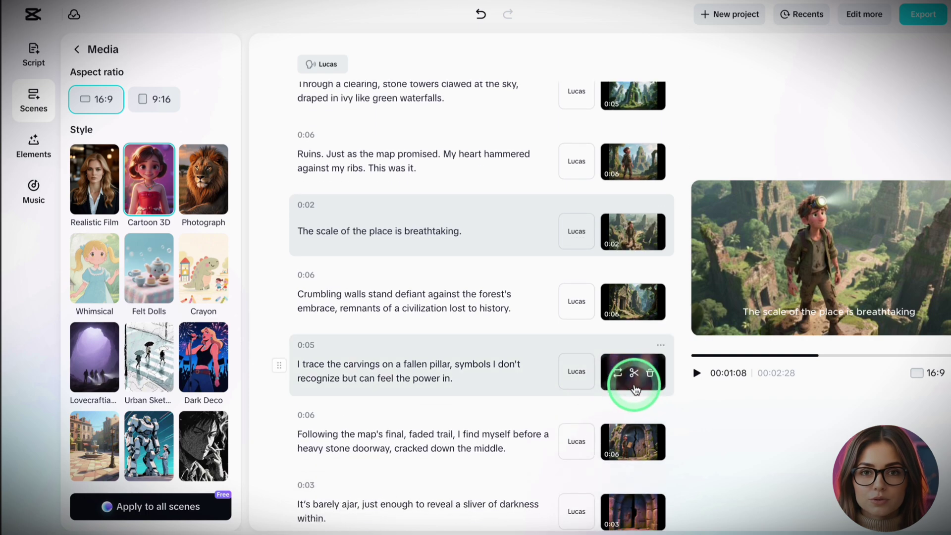
# Check the generated media of the remaining scenes, from "I trace the carvings" through the treasure room to the end of the script
pyautogui.click(639, 390)
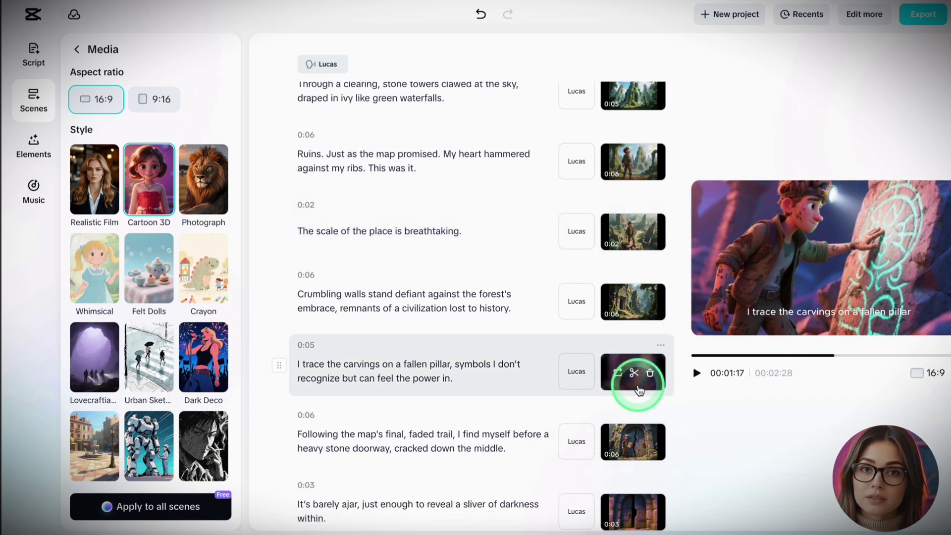
pyautogui.scroll(-2, 639, 387)
pyautogui.click(638, 369)
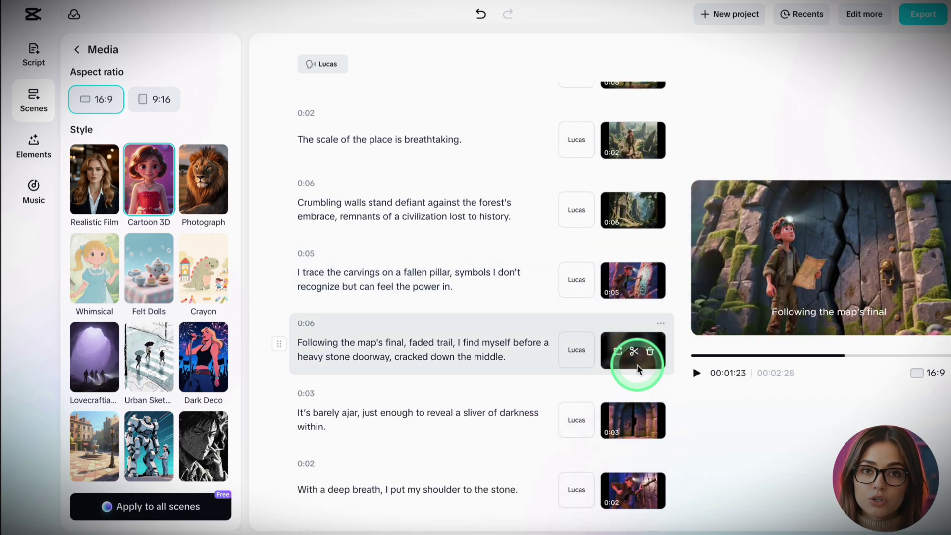
pyautogui.click(644, 437)
pyautogui.scroll(-5, 644, 438)
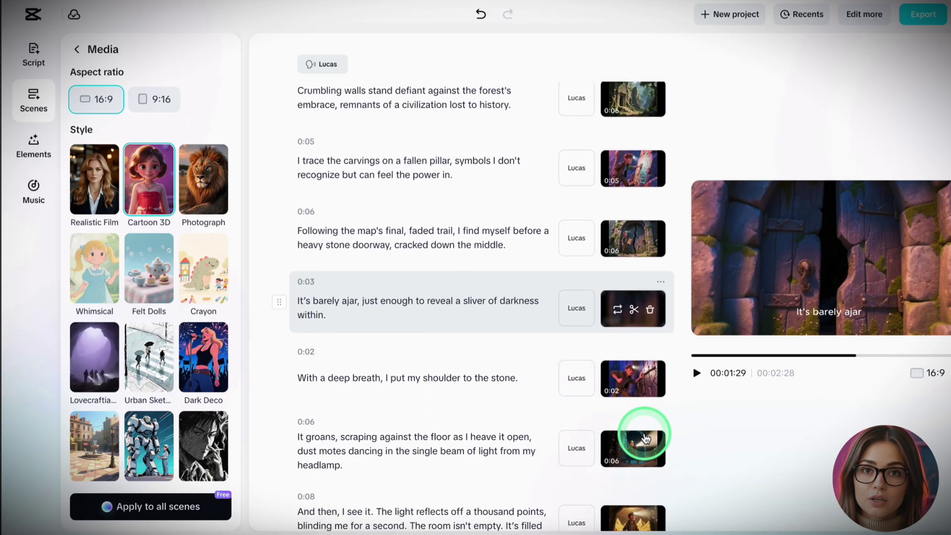
pyautogui.scroll(-11, 642, 444)
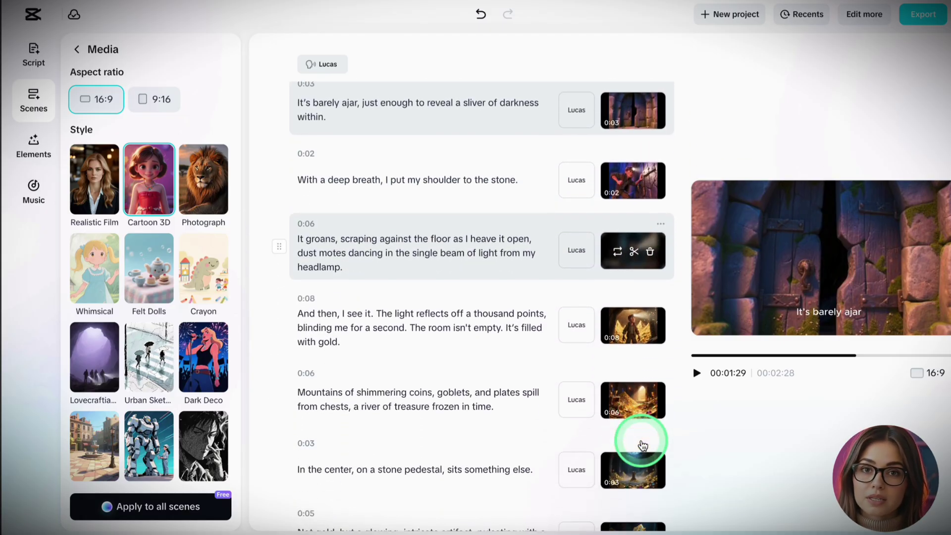
pyautogui.scroll(-2, 642, 443)
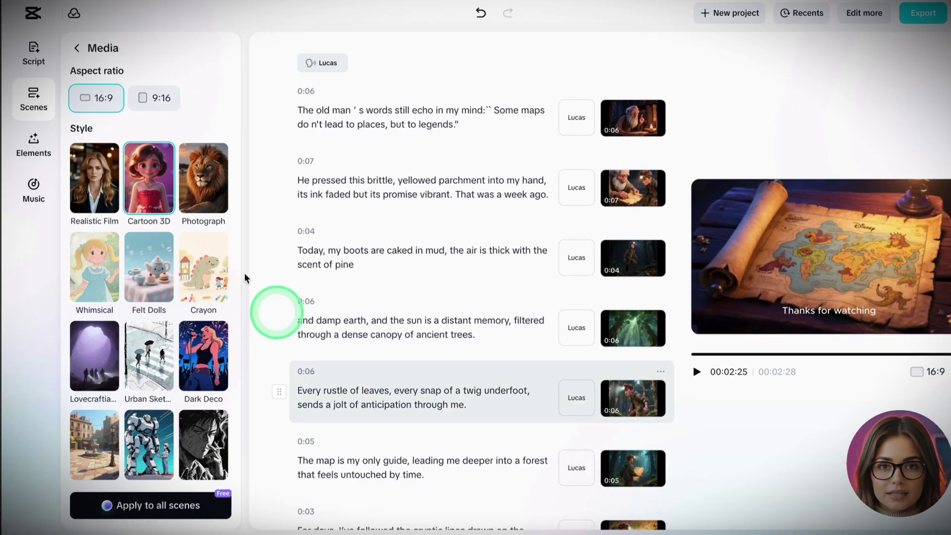
# Apply the white FOX caption template with purple outline and run AI edit with keywords, sound FX, stickers and effects at Medium intensity
pyautogui.click(30, 144)
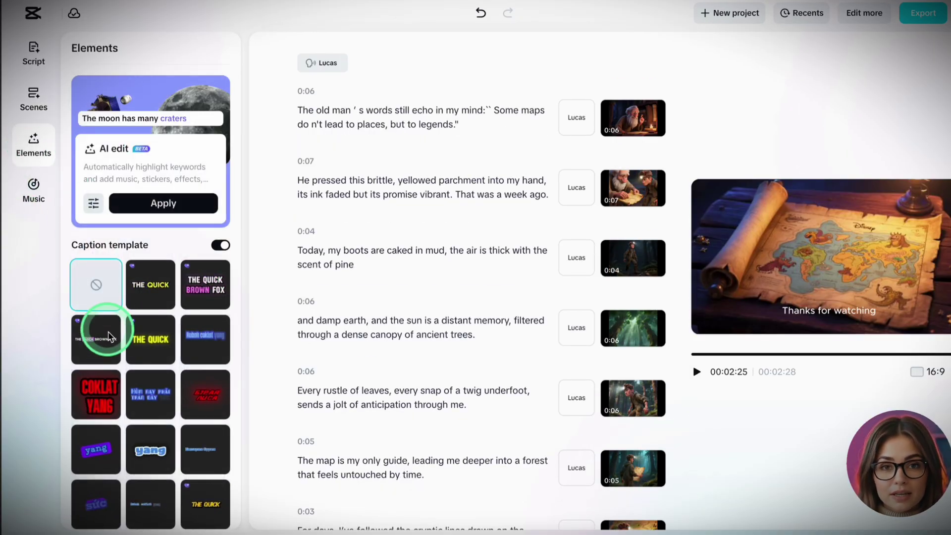
pyautogui.scroll(-5, 121, 251)
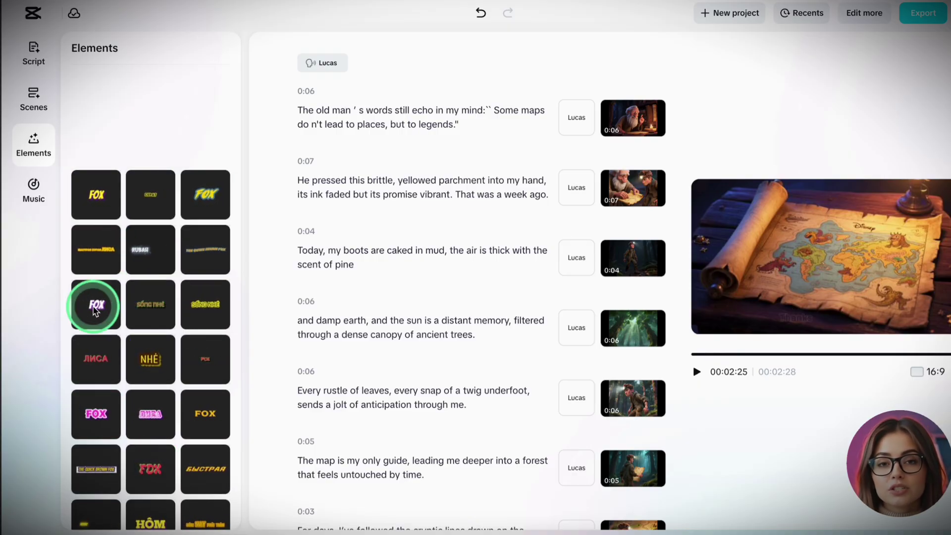
pyautogui.scroll(5, 94, 297)
pyautogui.click(93, 204)
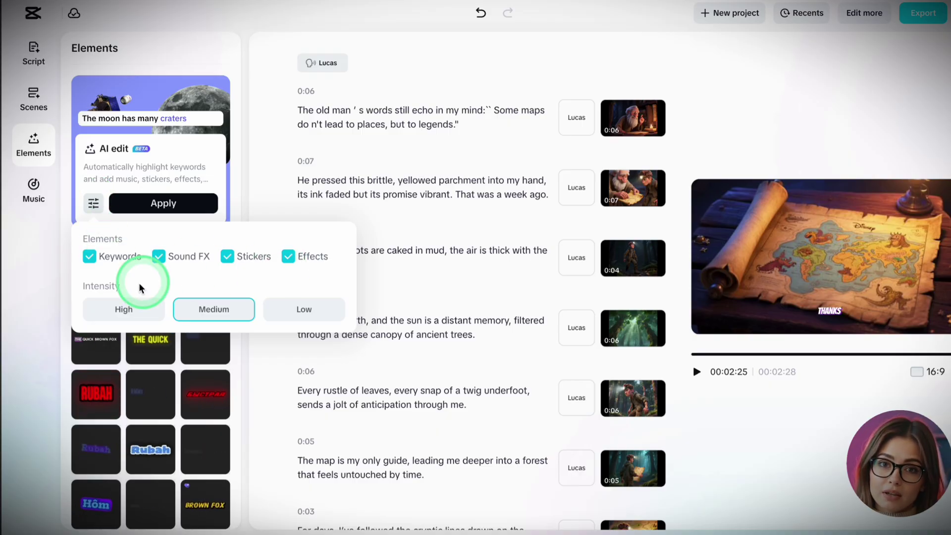
pyautogui.click(168, 204)
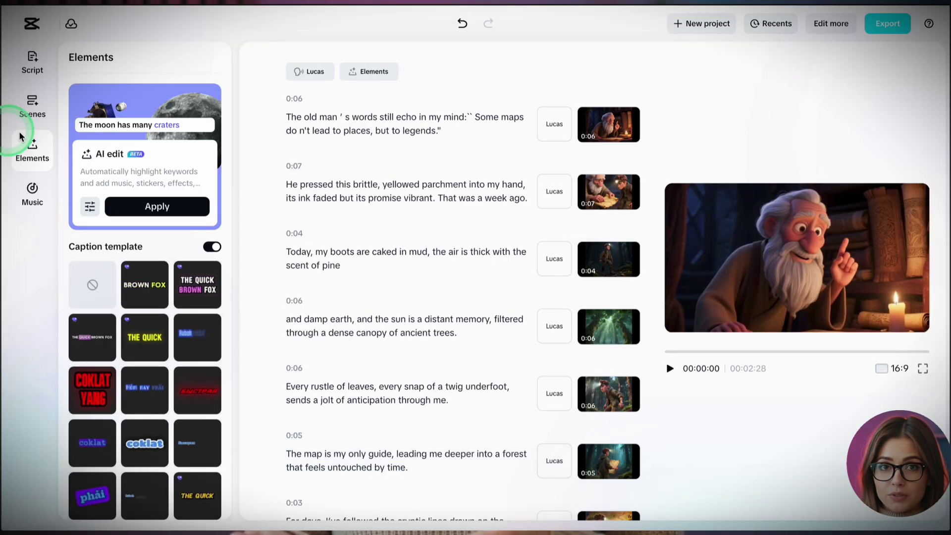
# Search the music library for "adventure" and add the first one-minute track titled Adventure to the video
pyautogui.click(32, 192)
pyautogui.click(134, 89)
pyautogui.write('adventure')
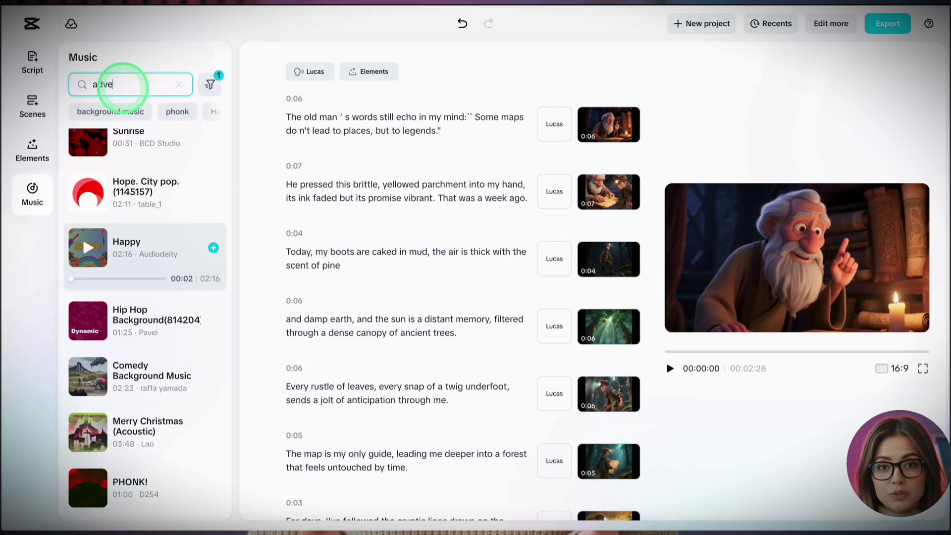
pyautogui.press('Return')
pyautogui.click(213, 205)
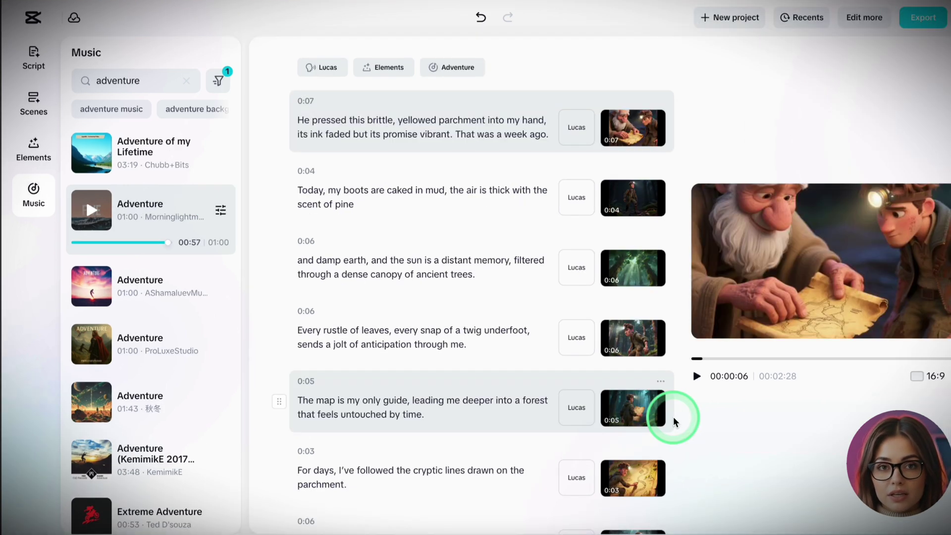
# Open the project in the full editor and remove the sticker, effect and extra text clips above the caption track
pyautogui.click(864, 20)
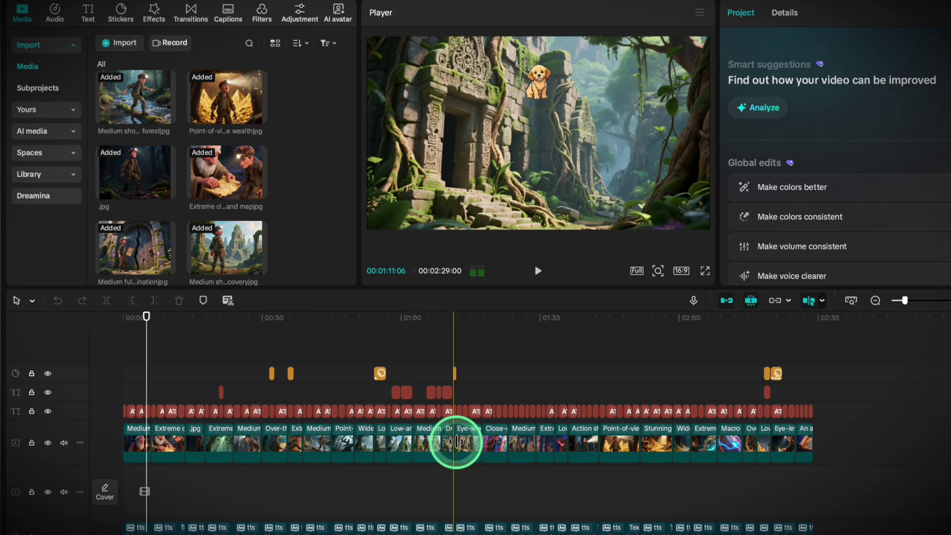
pyautogui.click(571, 458)
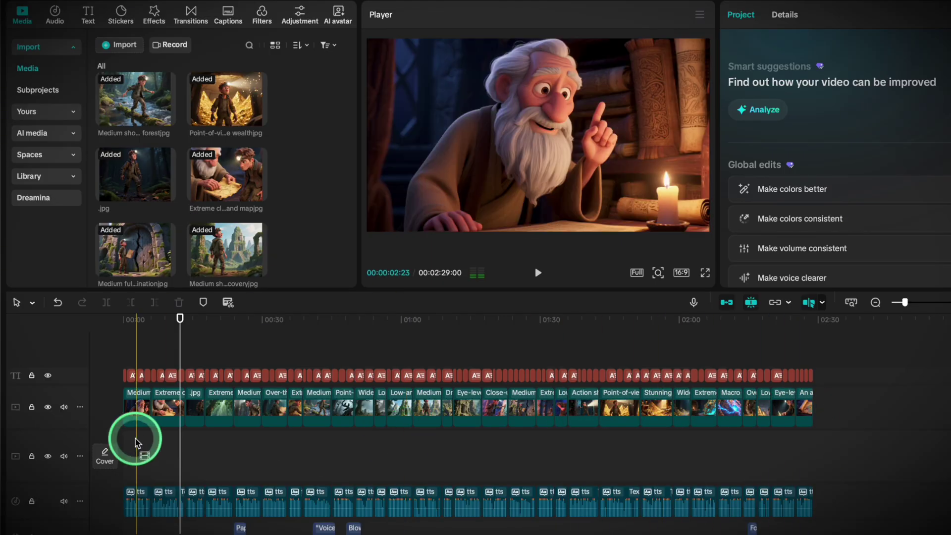
# Find the close-up image of the old man and explorer with the map in the project media and bring up its file location option
pyautogui.click(171, 408)
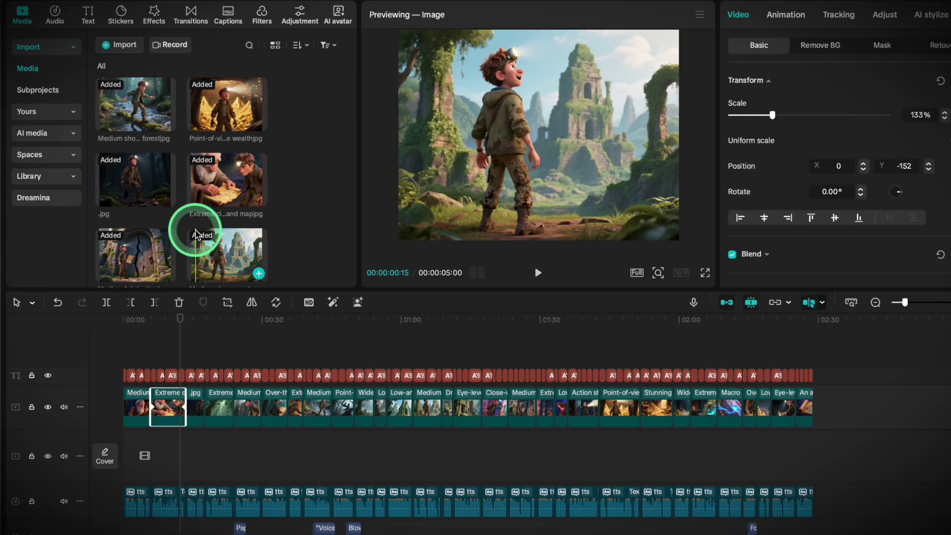
pyautogui.click(218, 182)
pyautogui.rightClick(218, 182)
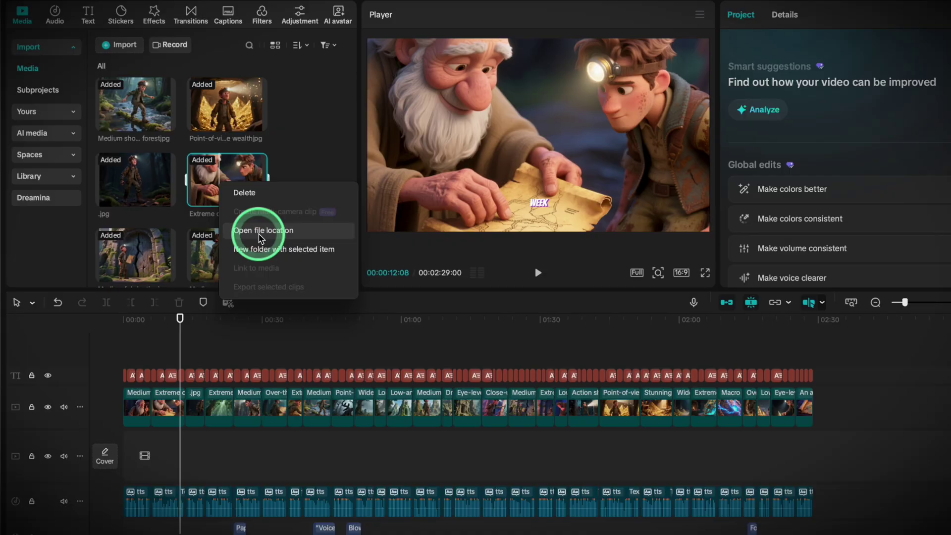
pyautogui.click(227, 347)
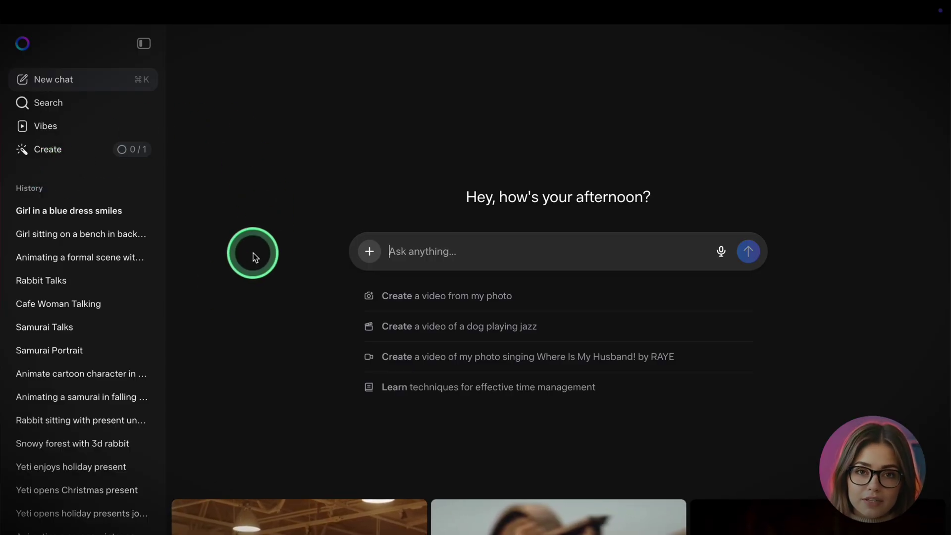
# Switch to Meta AI, turn on Create mode for images in a new chat and check the aspect ratio options
pyautogui.scroll(-2, 270, 333)
pyautogui.scroll(-5, 267, 330)
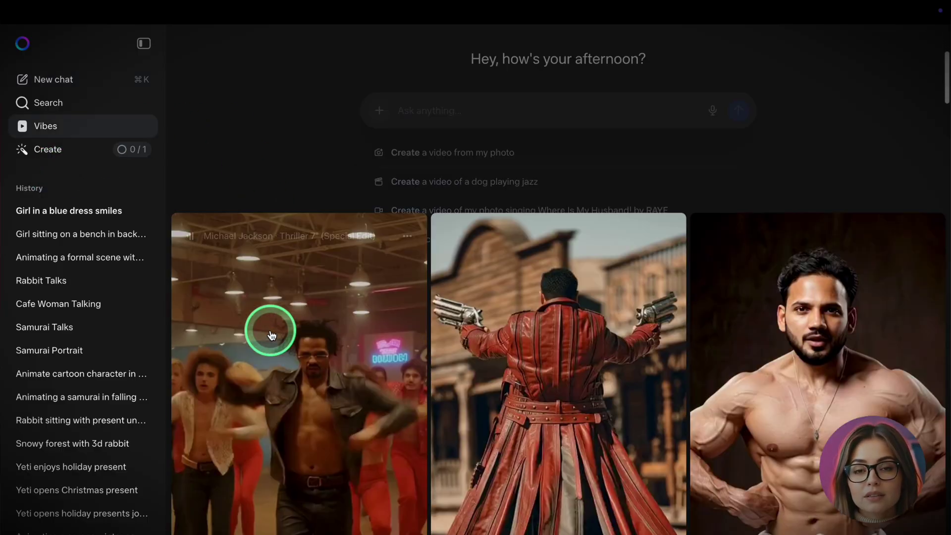
pyautogui.scroll(8, 268, 333)
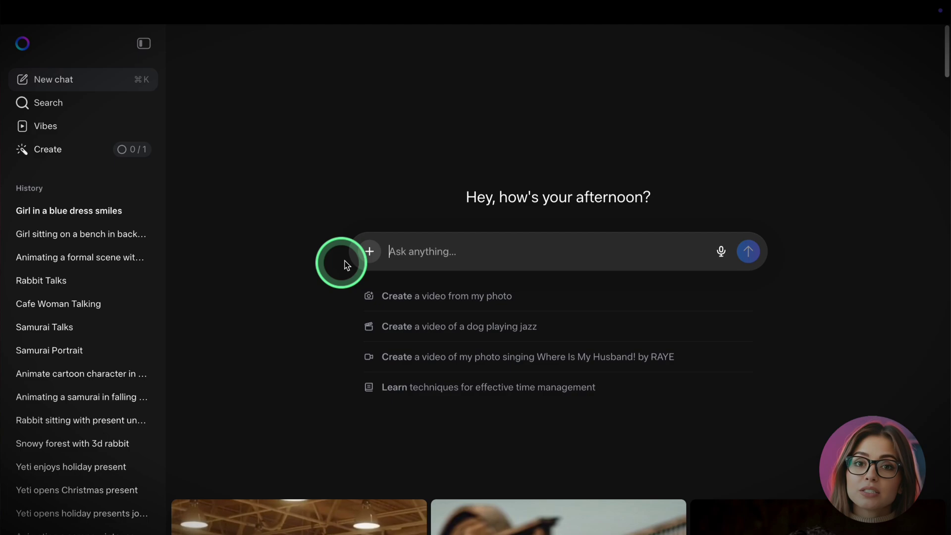
pyautogui.click(370, 251)
pyautogui.click(406, 221)
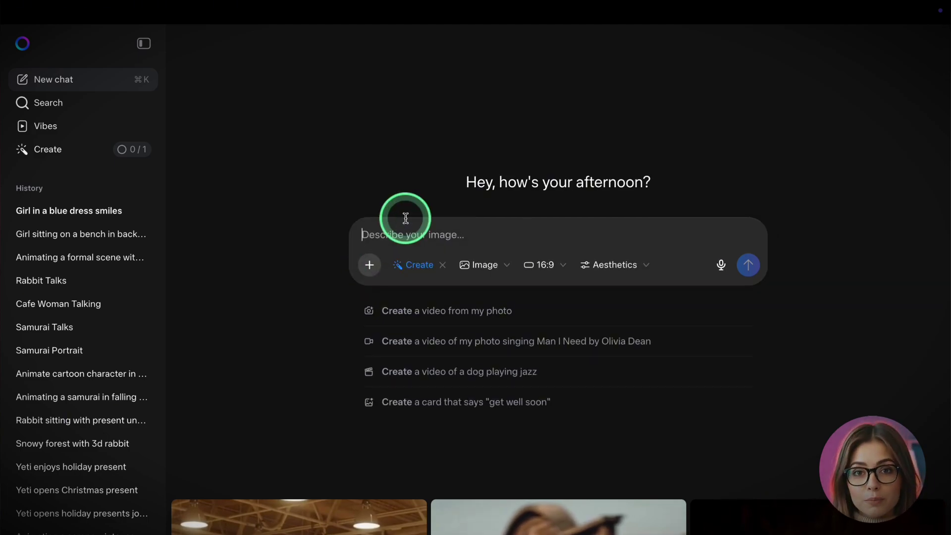
pyautogui.click(565, 267)
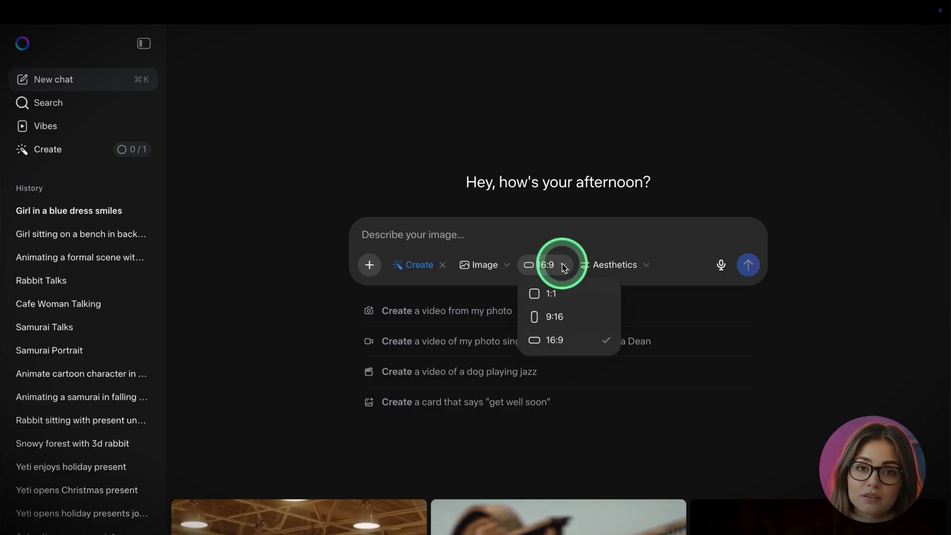
pyautogui.click(564, 267)
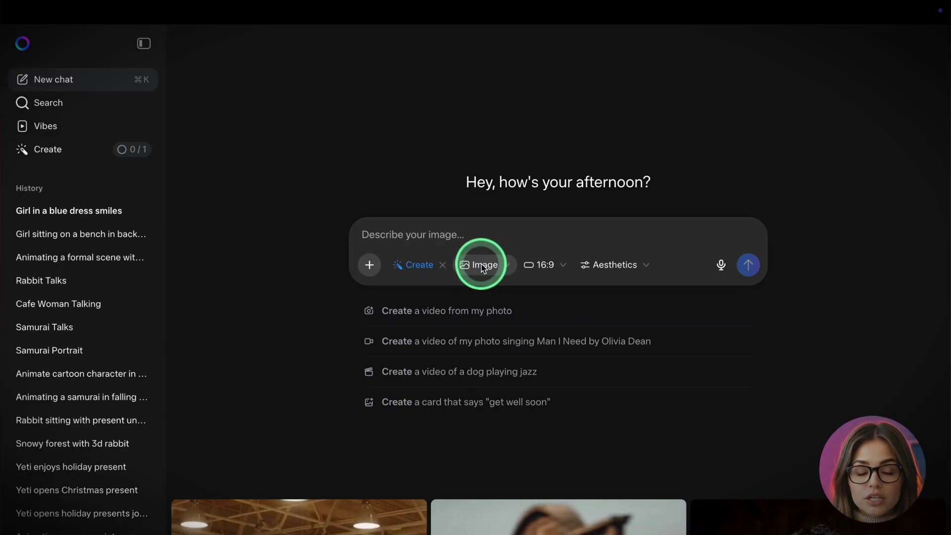
# Upload the bearded old man scene image and generate variants with the prompt "Same image just add some details to the map on the table"
pyautogui.click(369, 265)
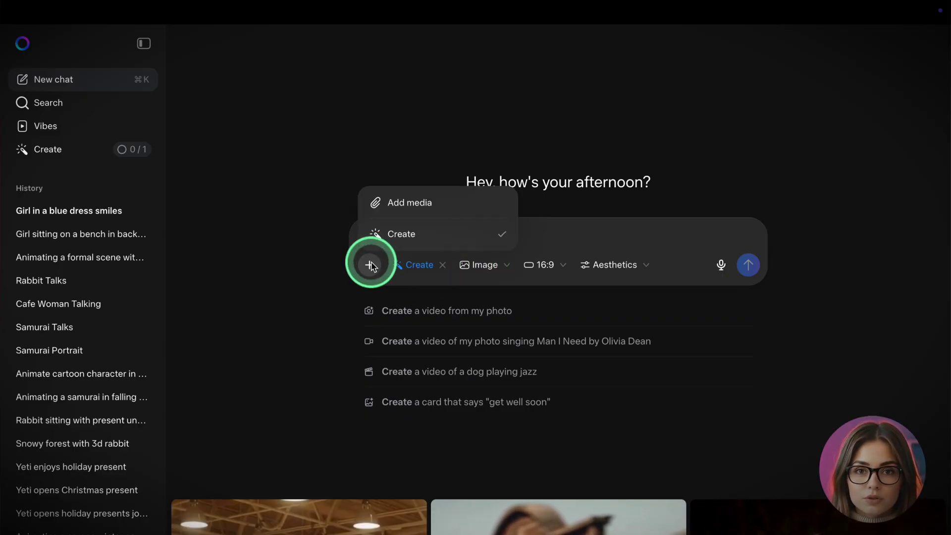
pyautogui.click(404, 202)
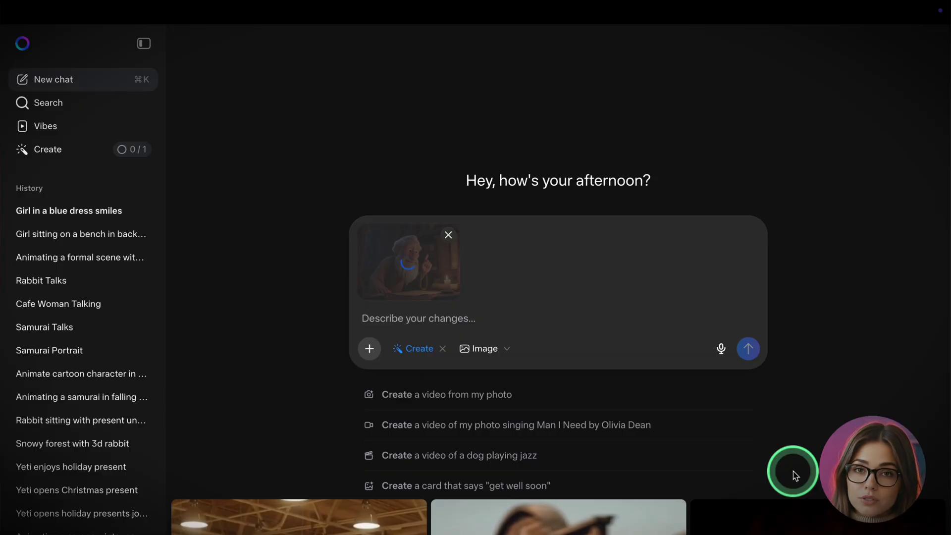
pyautogui.click(360, 318)
pyautogui.write('Sa')
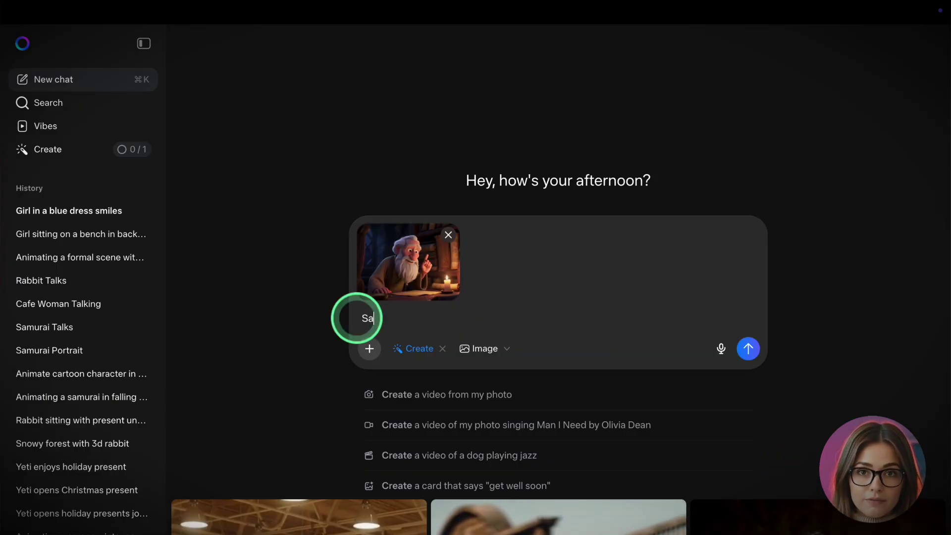
pyautogui.write('me image ')
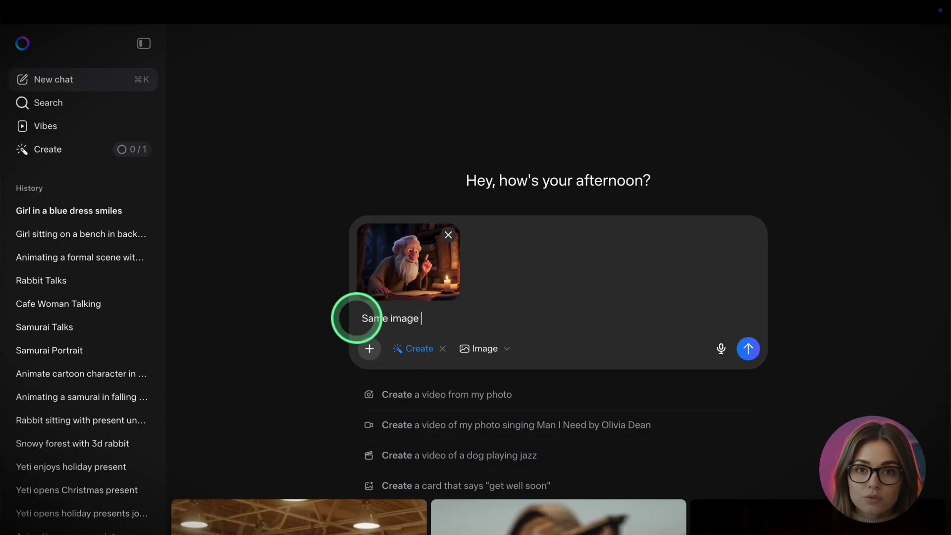
pyautogui.write('just')
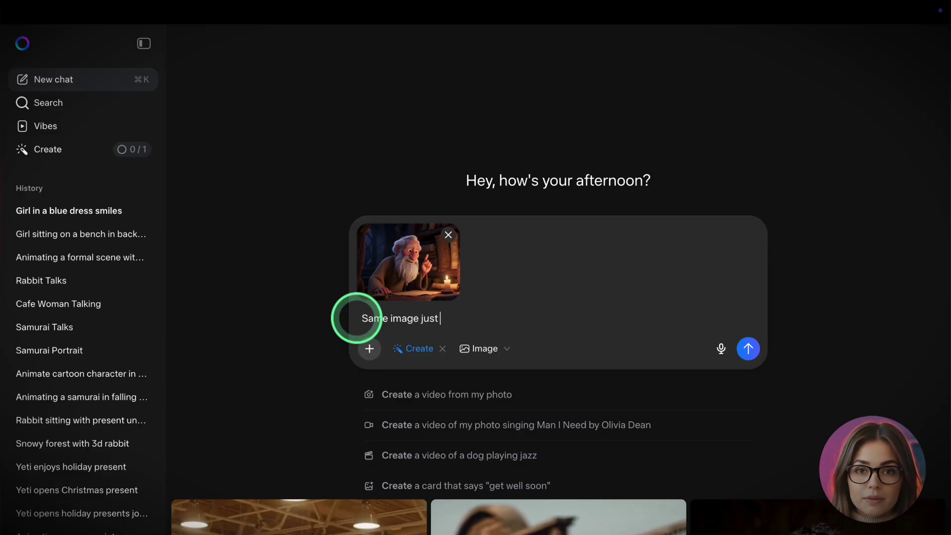
pyautogui.write(' add some deta')
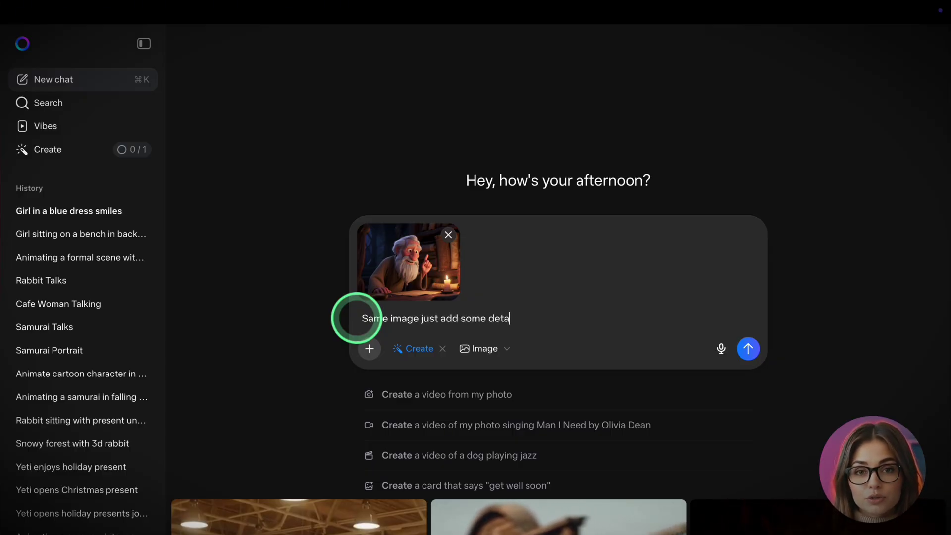
pyautogui.write('ils to the map on the table')
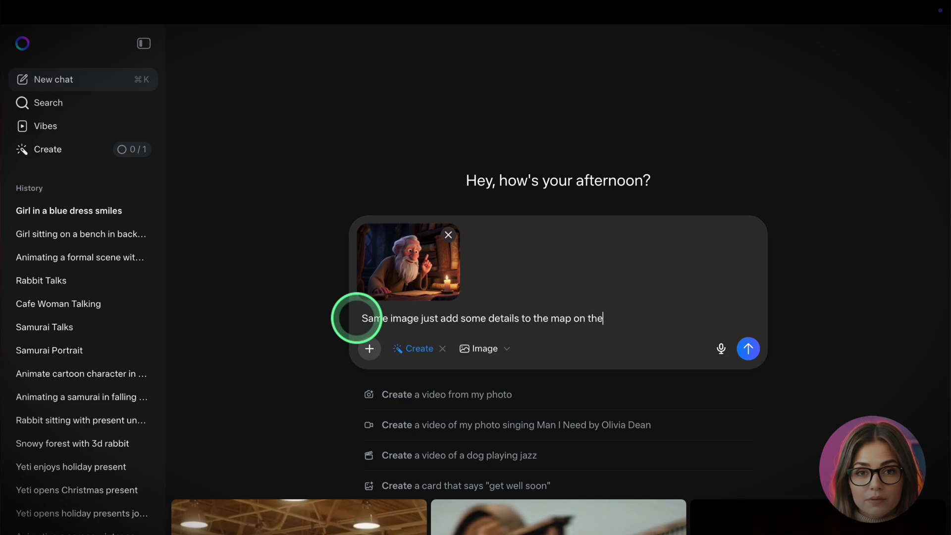
pyautogui.click(747, 348)
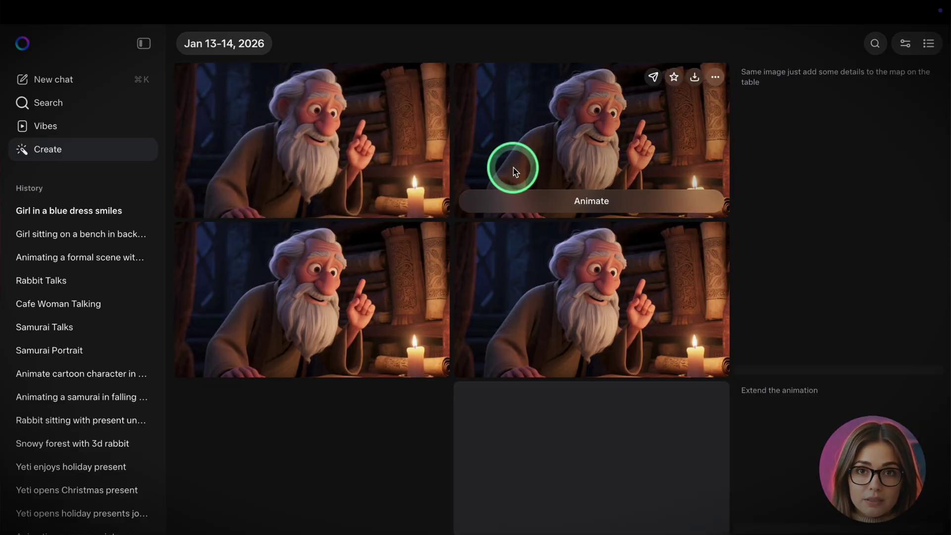
# Custom-animate one variant with prompt "The old men is pointing out to the map in front of him. camera slowly zooms in to the map on the table"
pyautogui.click(373, 315)
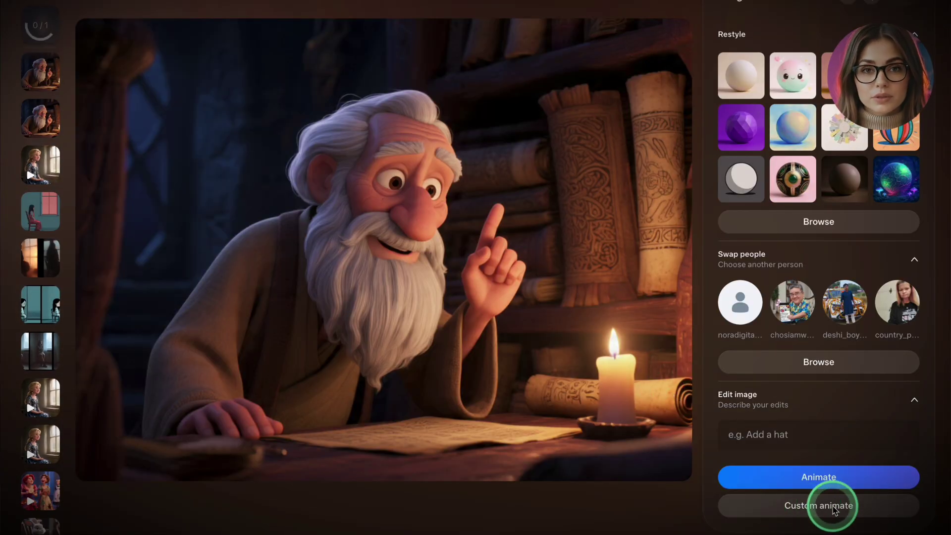
pyautogui.click(834, 508)
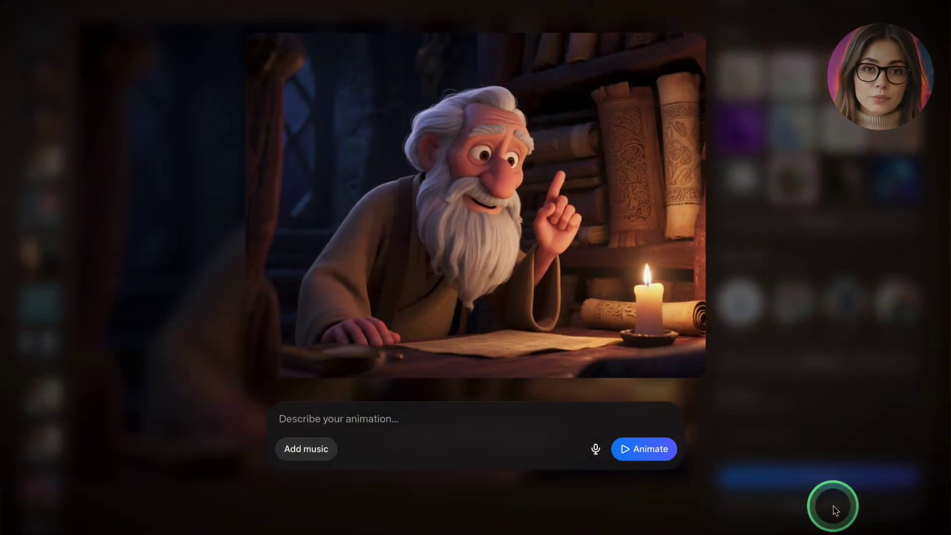
pyautogui.write('The old m')
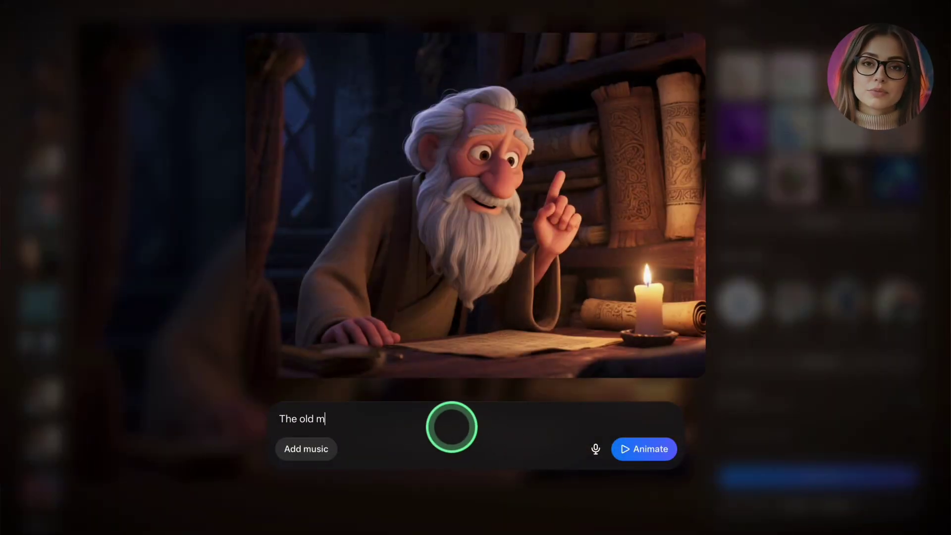
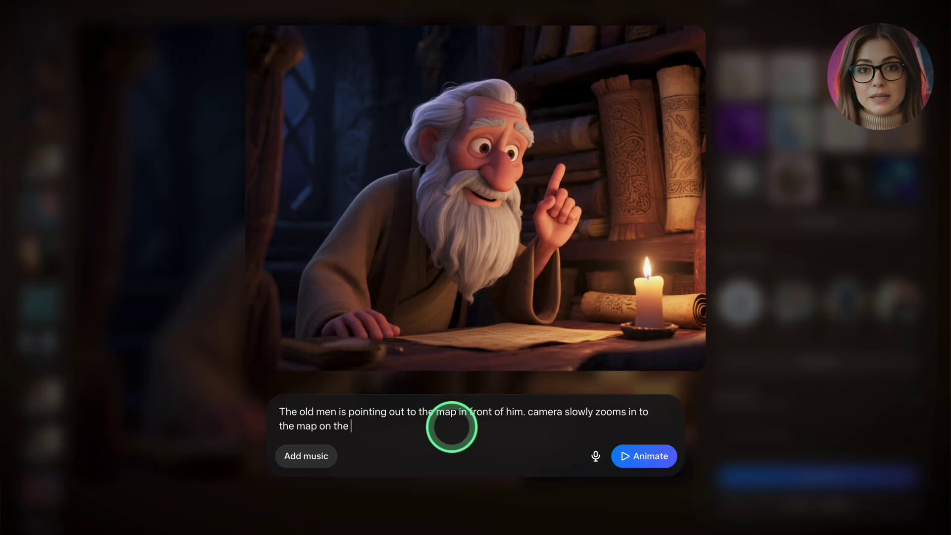
pyautogui.click(642, 456)
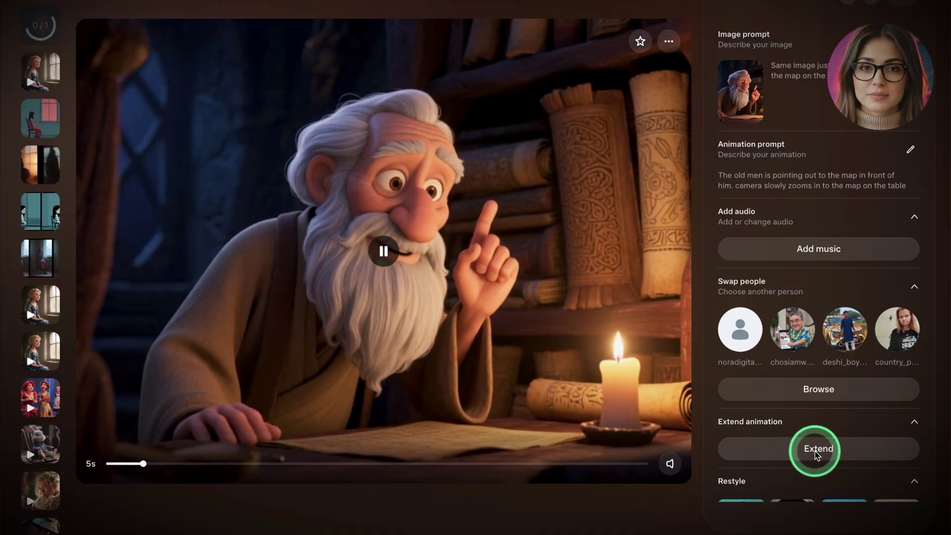
# Extend the old man animation twice and select the resulting clip among the creations
pyautogui.click(815, 453)
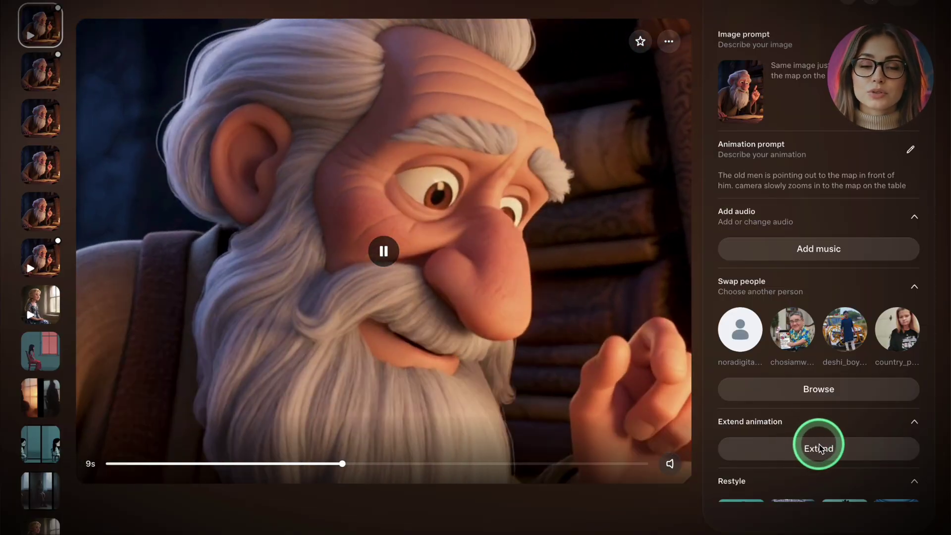
pyautogui.click(818, 448)
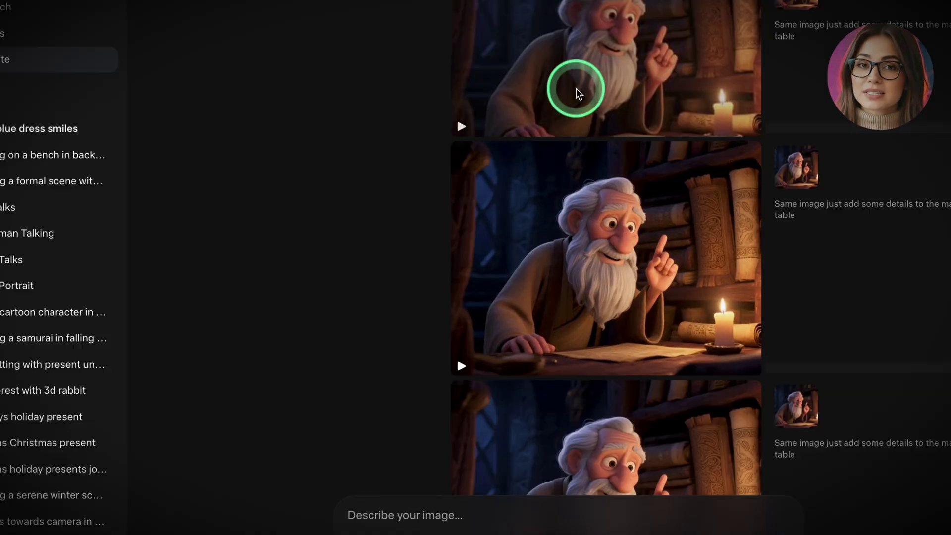
pyautogui.click(577, 92)
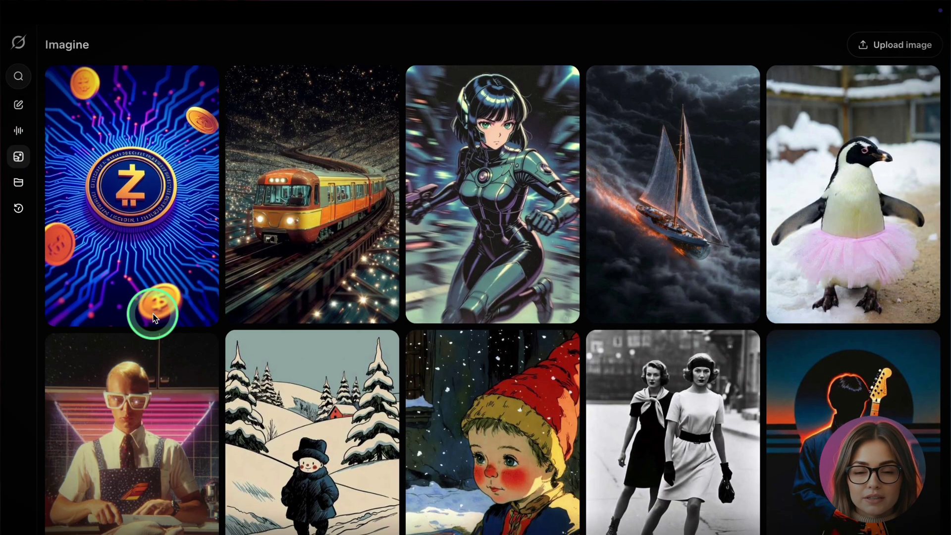
# Switch to Grok Imagine and make sure Enable Automatic Video Generation is off in the Behavior settings
pyautogui.scroll(-10, 154, 318)
pyautogui.scroll(8, 155, 319)
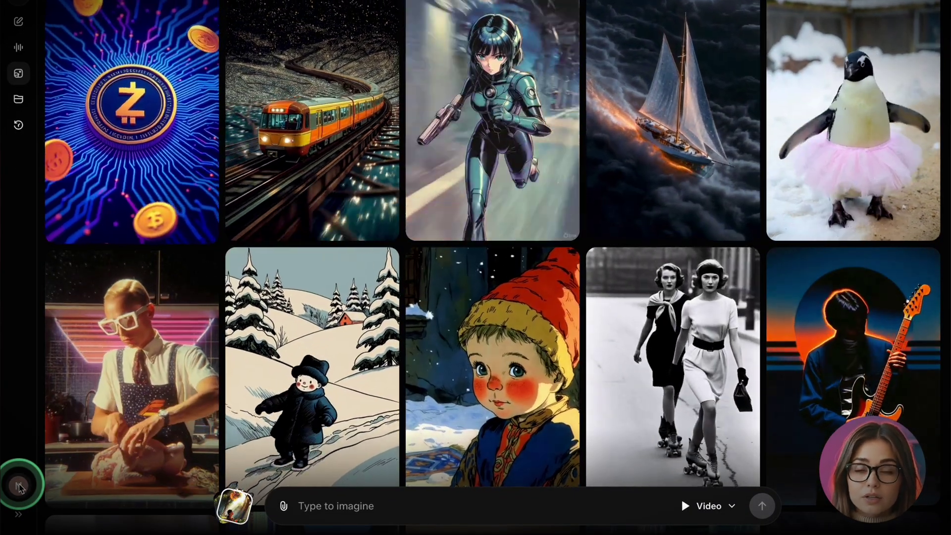
pyautogui.click(19, 485)
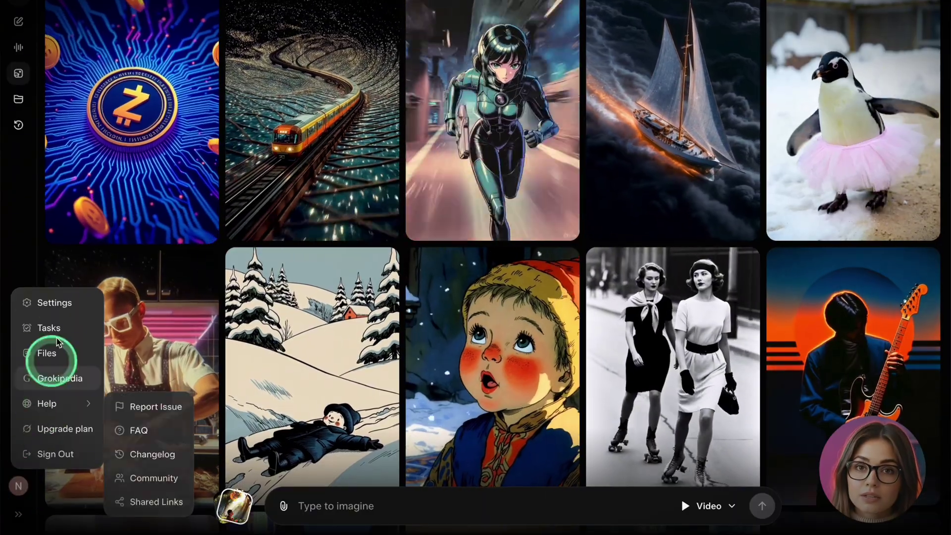
pyautogui.click(62, 306)
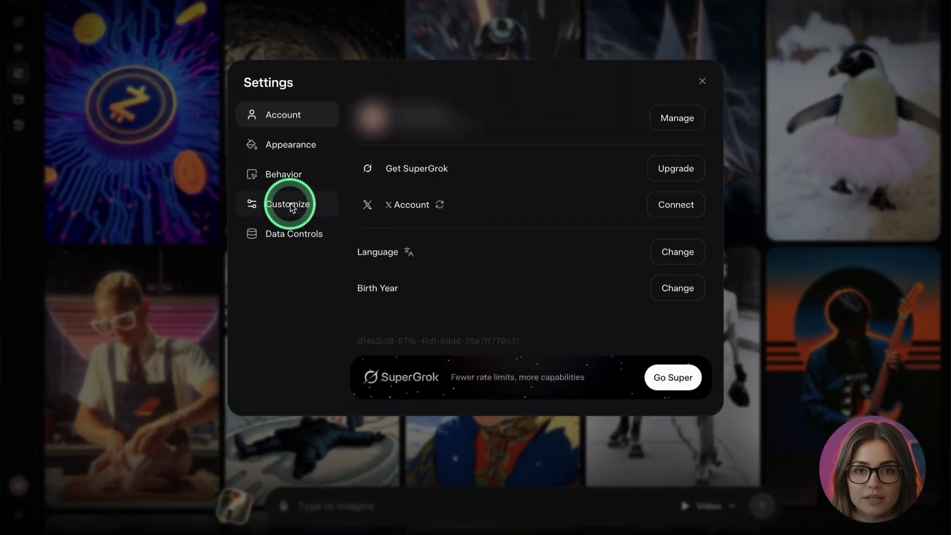
pyautogui.click(291, 177)
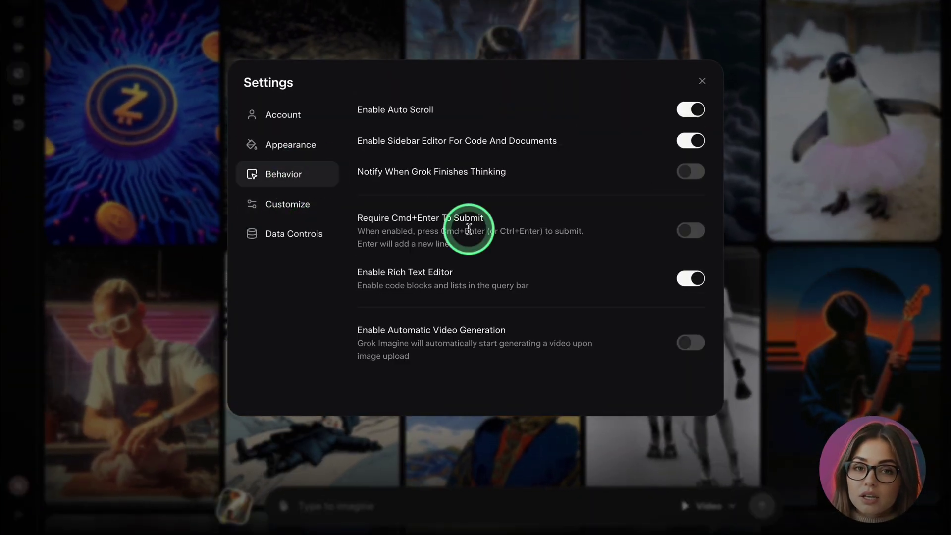
pyautogui.click(683, 341)
pyautogui.click(683, 342)
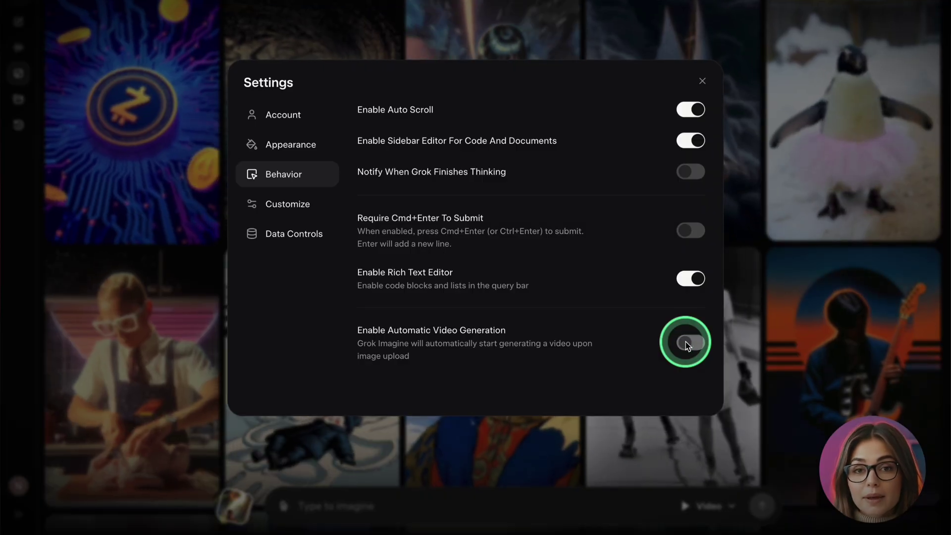
pyautogui.press('Escape')
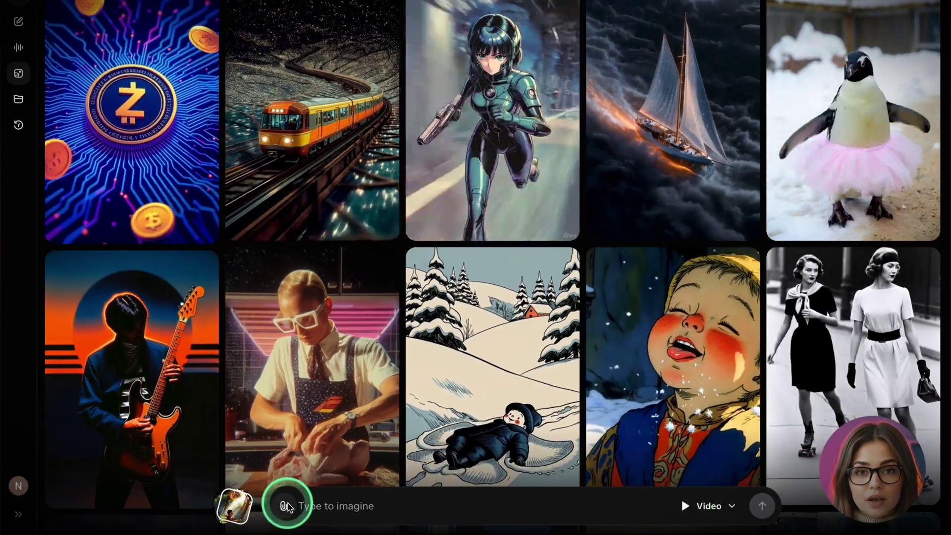
# Upload the image of the explorer in the gold-filled cave and pause its generated video
pyautogui.click(285, 505)
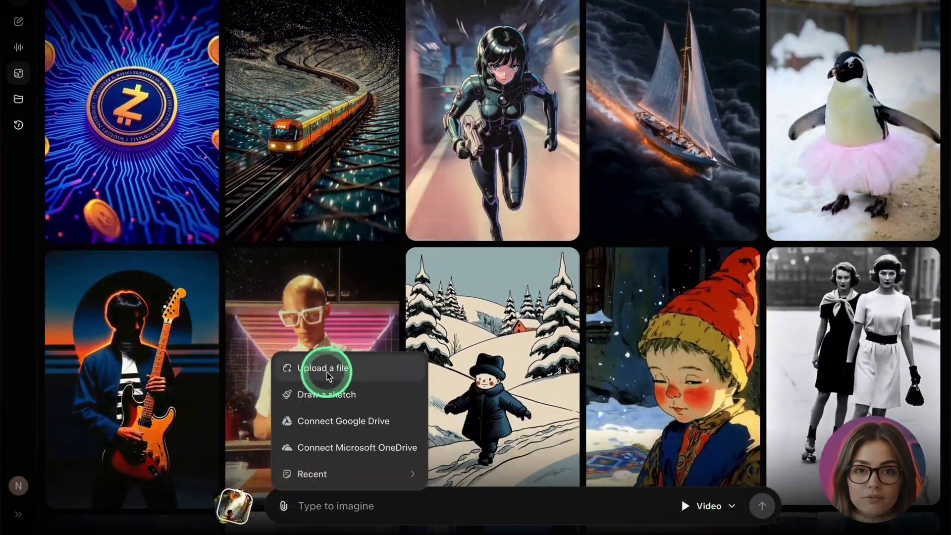
pyautogui.click(329, 364)
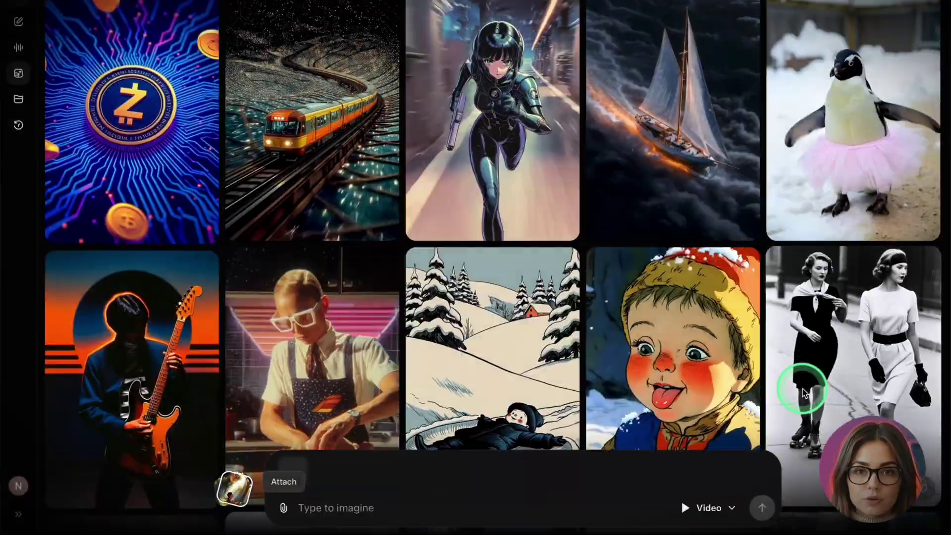
pyautogui.click(274, 366)
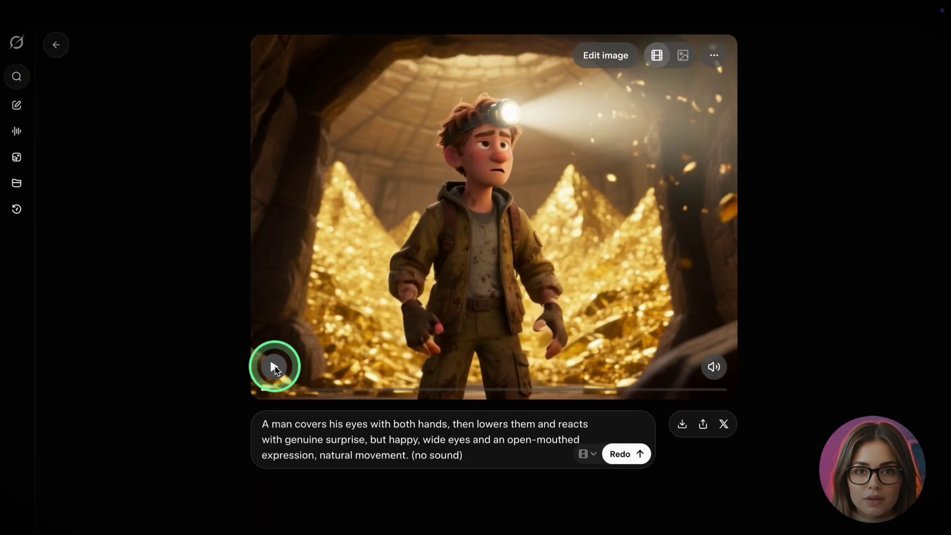
# Copy the last frame of the surprised explorer video and paste it as the starting image of a new video
pyautogui.moveTo(267, 390); pyautogui.dragTo(738, 398)
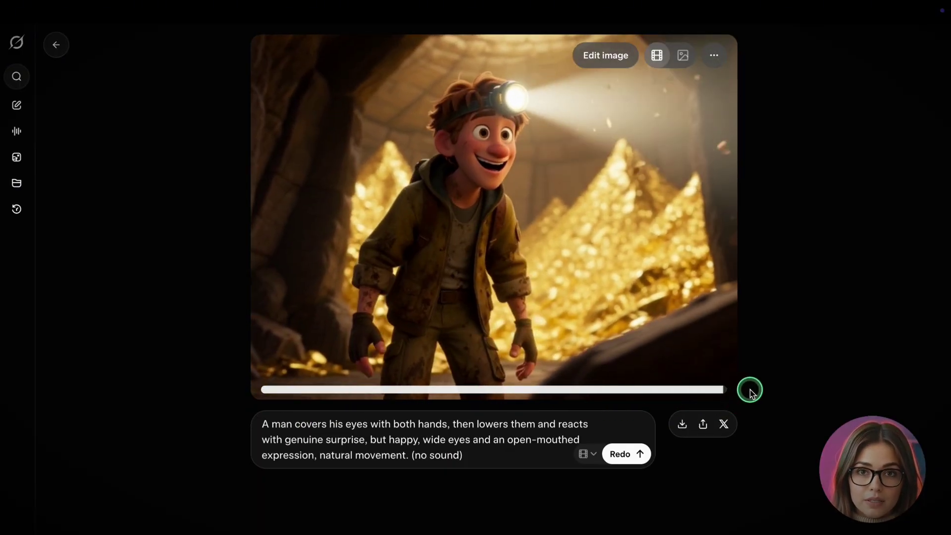
pyautogui.rightClick(615, 227)
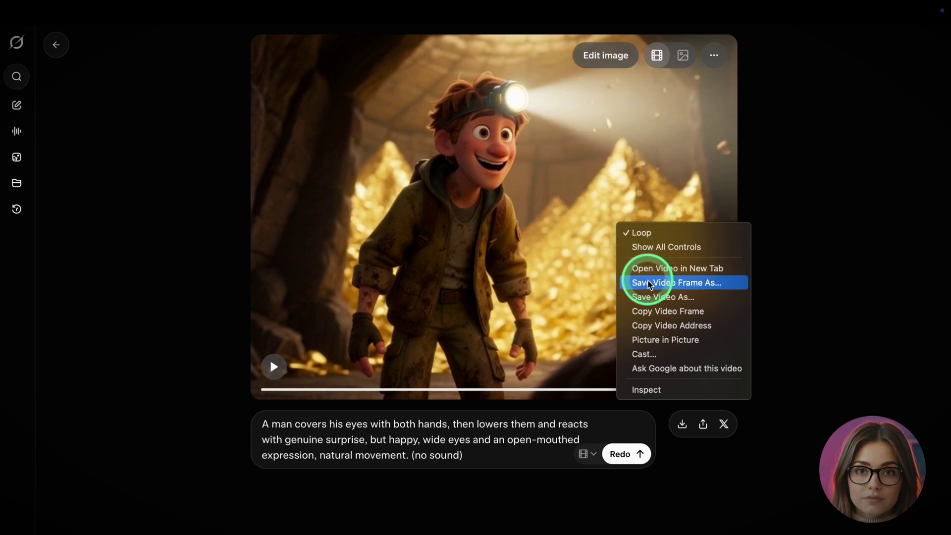
pyautogui.click(656, 311)
pyautogui.click(56, 44)
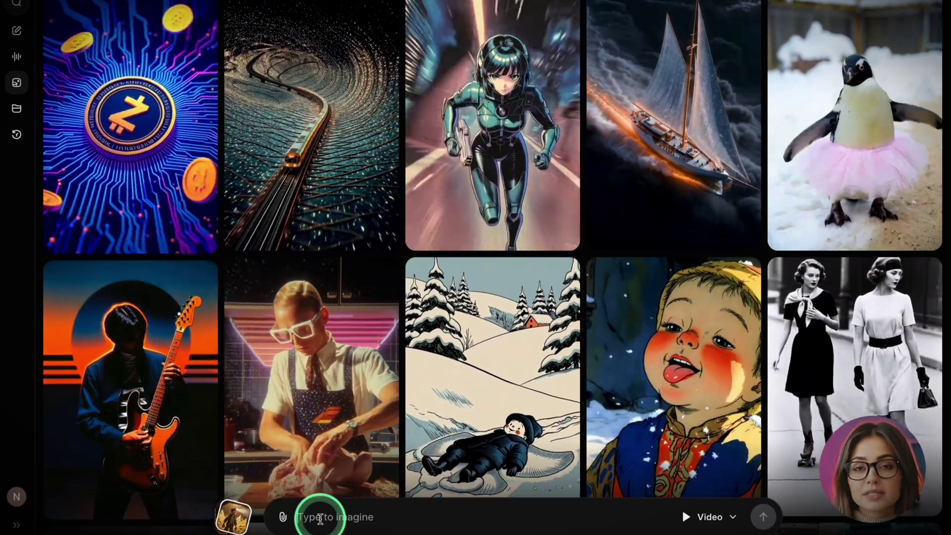
pyautogui.hotkey('ctrl', 'v')
pyautogui.click(315, 431)
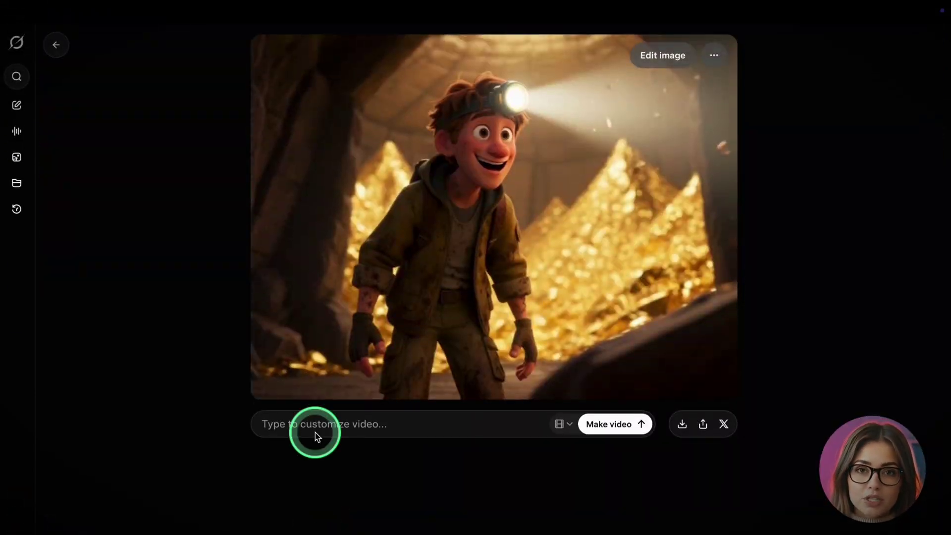
# Generate a video from the pasted frame with the prompt "A man starts walking deeper into a cave, looking around carefully, slow cautious steps, realistic movement. (no sound)"
pyautogui.write('A man starts walking deeper into a cave, looking around carefully, slow cautious steps, realistic movement.')
pyautogui.click(660, 430)
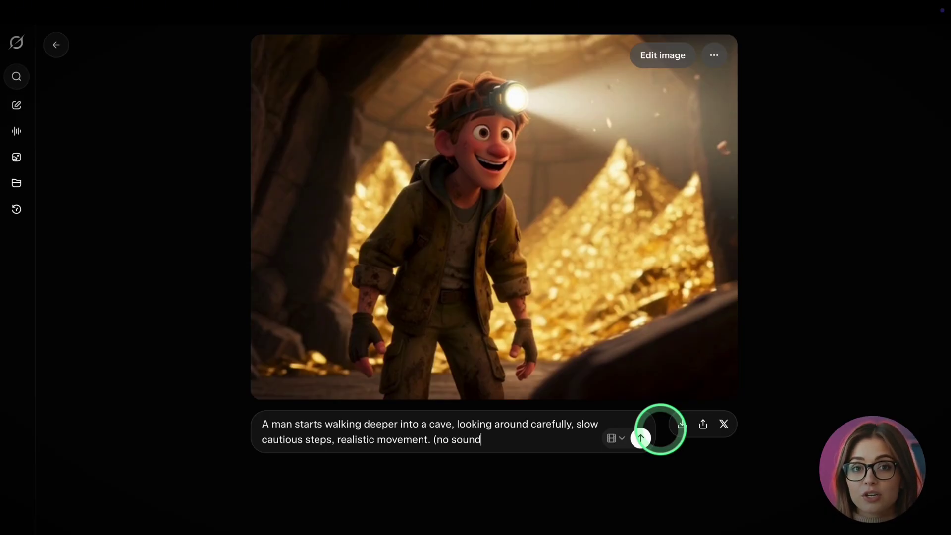
pyautogui.click(640, 440)
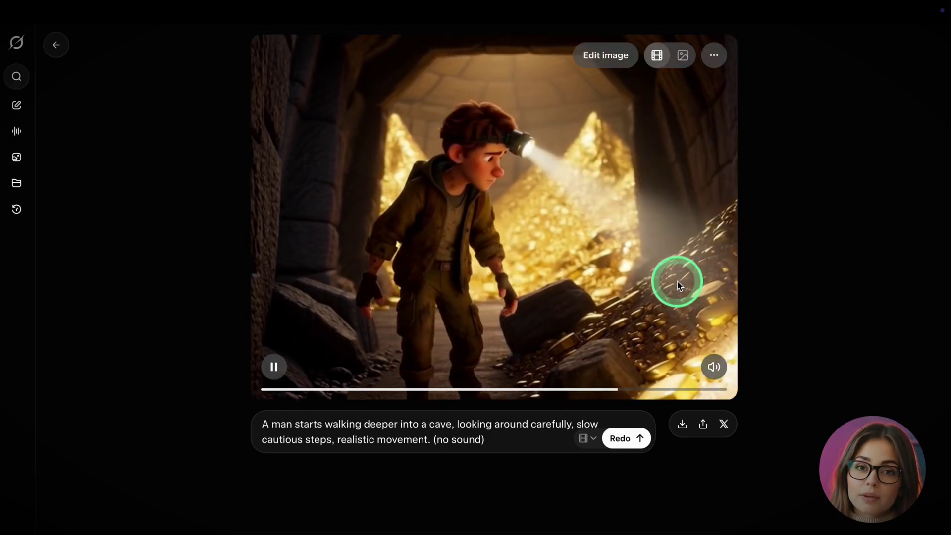
# Copy the last frame of the cave-walking video and paste it into a new Imagine prompt
pyautogui.moveTo(676, 388); pyautogui.dragTo(731, 393)
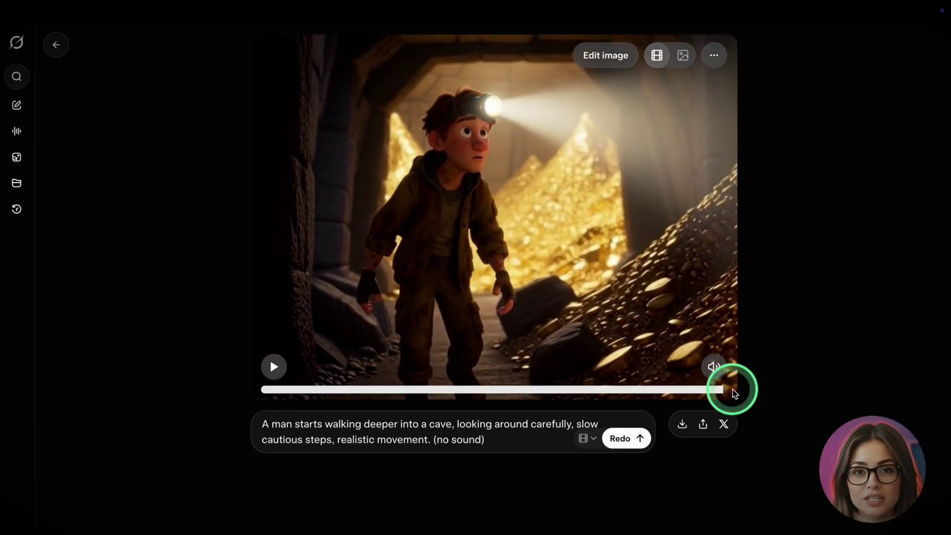
pyautogui.rightClick(599, 172)
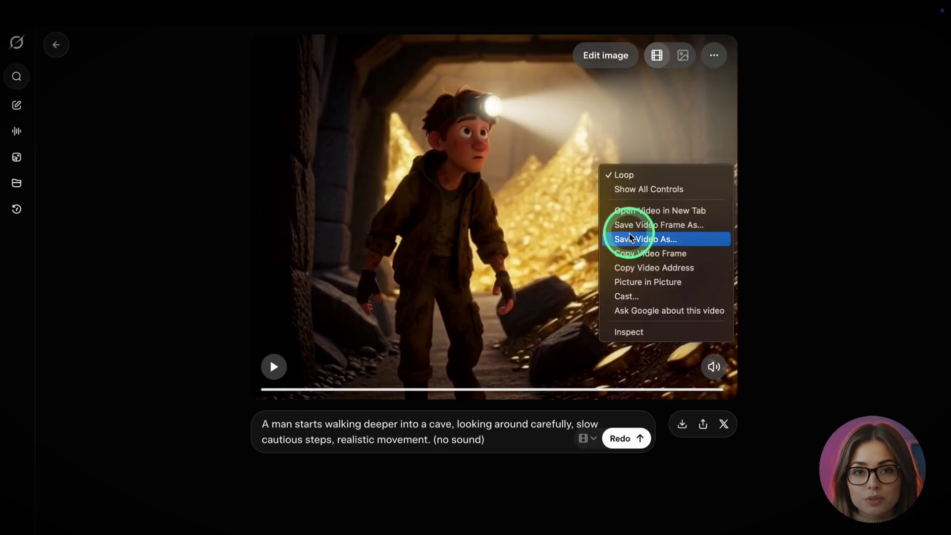
pyautogui.click(56, 45)
pyautogui.scroll(-2, 322, 525)
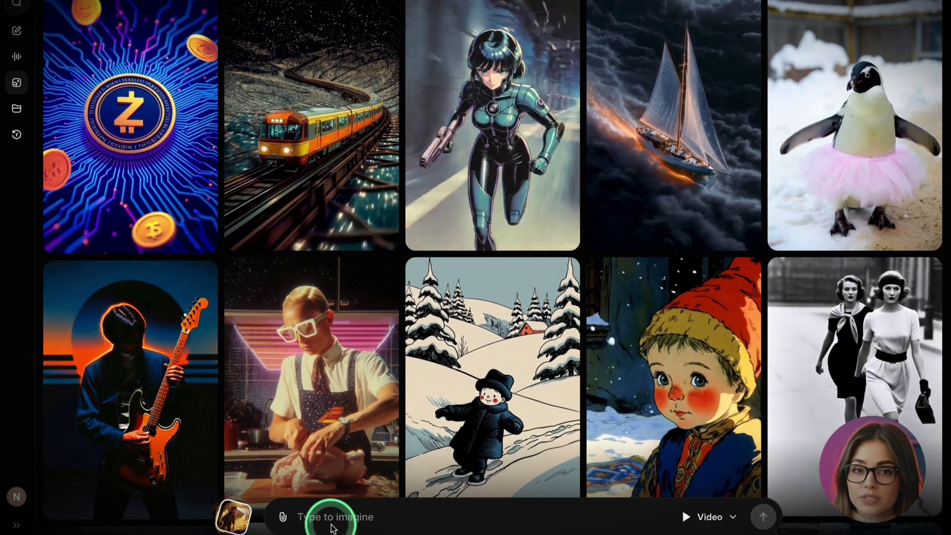
pyautogui.rightClick(331, 517)
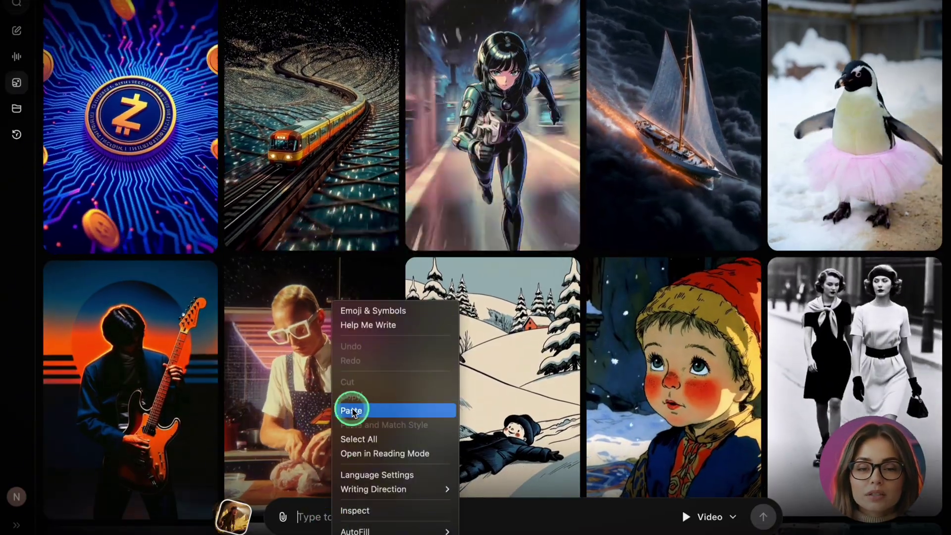
pyautogui.click(350, 411)
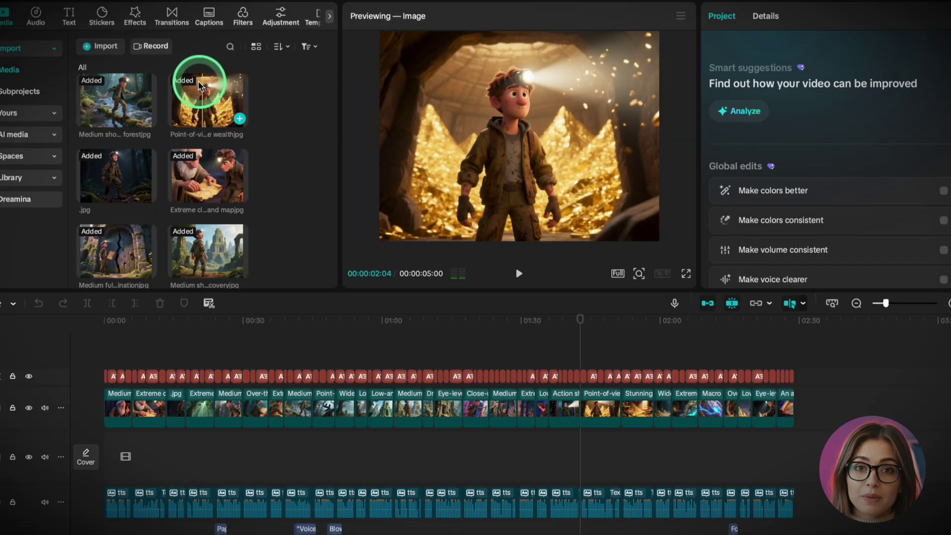
# Switch to CapCut and place the three Grok cave videos end to end below the point-of-view image, starting at 00:01:42:23
pyautogui.click(203, 179)
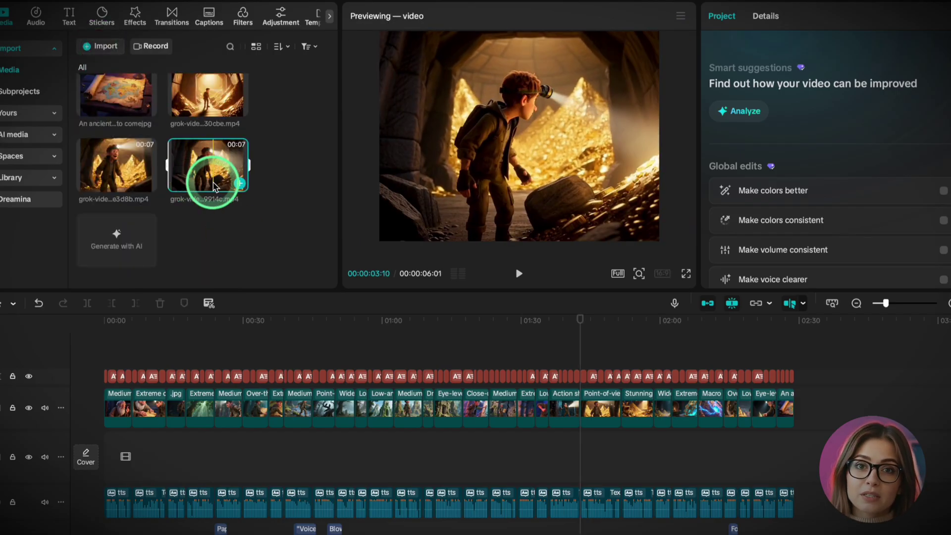
pyautogui.click(103, 198)
pyautogui.moveTo(577, 433); pyautogui.dragTo(580, 436)
pyautogui.moveTo(194, 200); pyautogui.dragTo(626, 438)
pyautogui.scroll(2, 690, 450)
pyautogui.click(575, 449)
pyautogui.moveTo(195, 120); pyautogui.dragTo(604, 441)
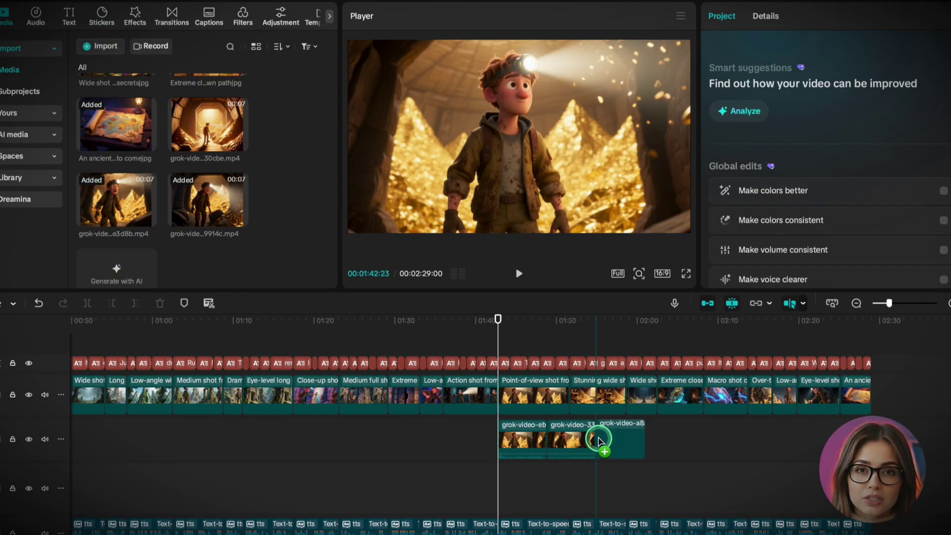
pyautogui.click(497, 439)
# Delete the point-of-view and stunning wide shot images above the Grok videos from the timeline
pyautogui.click(541, 392)
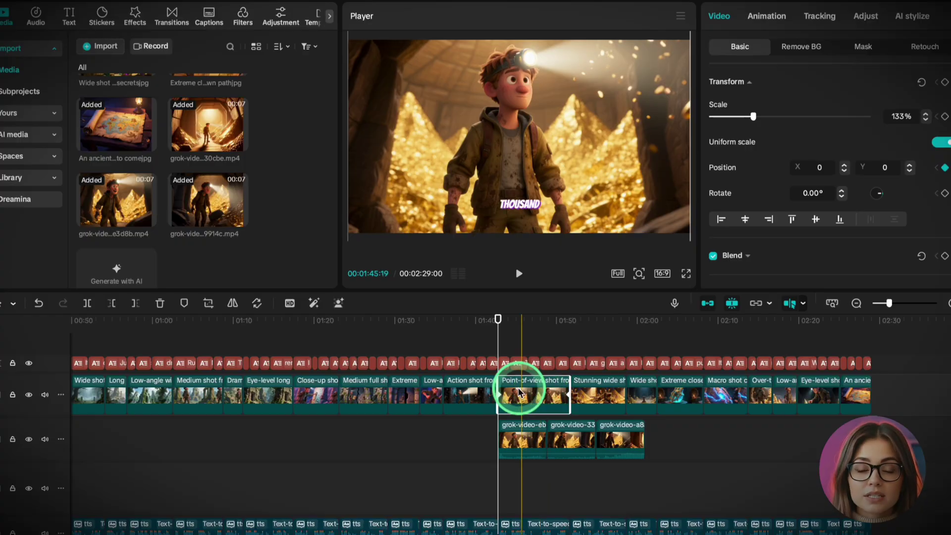
pyautogui.keyDown('ctrl'); pyautogui.click(601, 391); pyautogui.keyUp('ctrl')
pyautogui.press('Delete')
# Trim the next wide shot's start to the end of the Grok videos and scale those videos to 133% to fill the frame
pyautogui.click(639, 396)
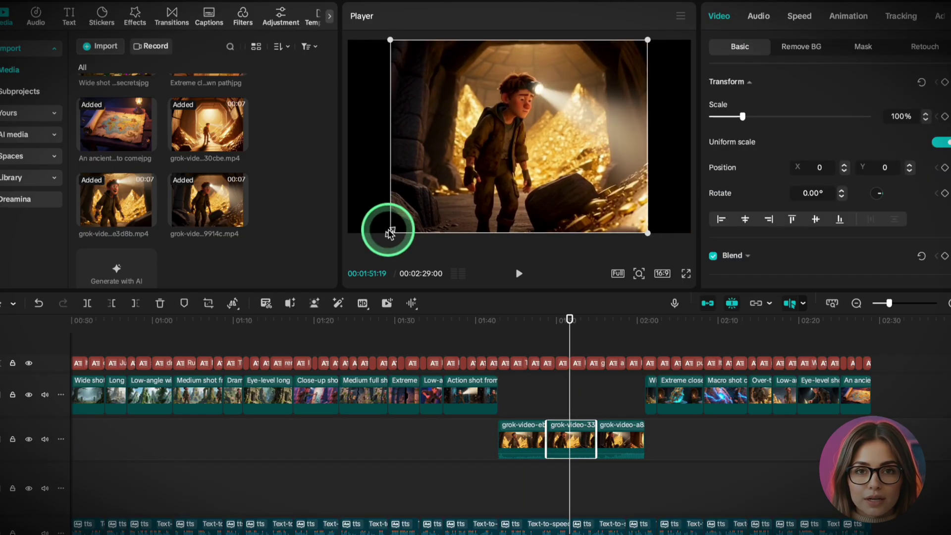
pyautogui.click(374, 246)
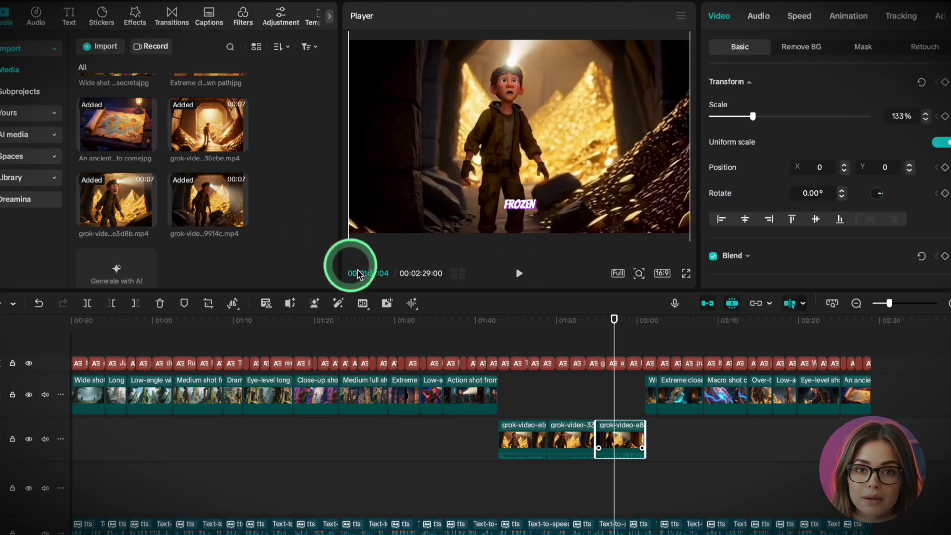